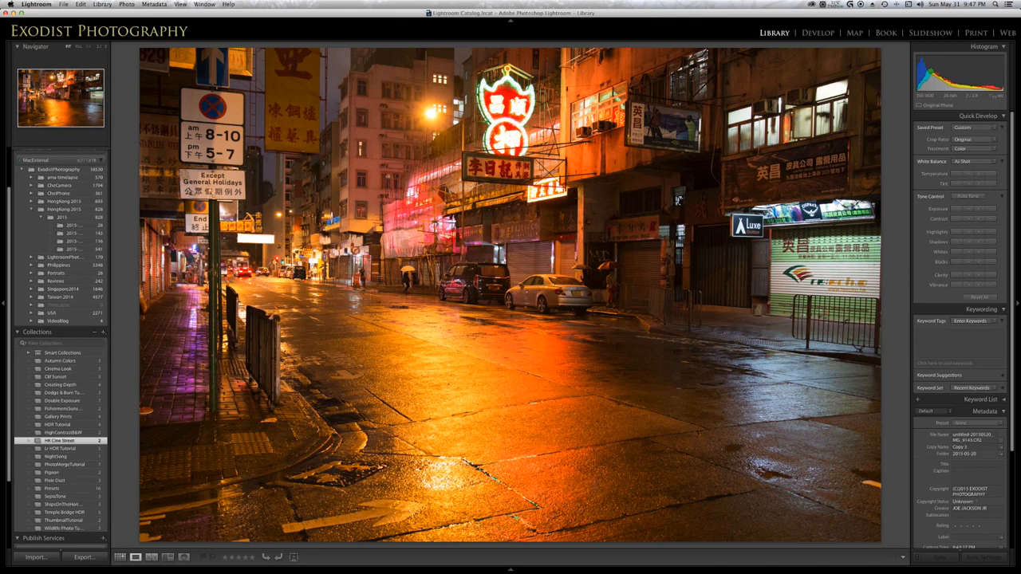
Open the unedited street photo in the Develop module, then enable lens profile corrections and chromatic aberration removal
key(Left)
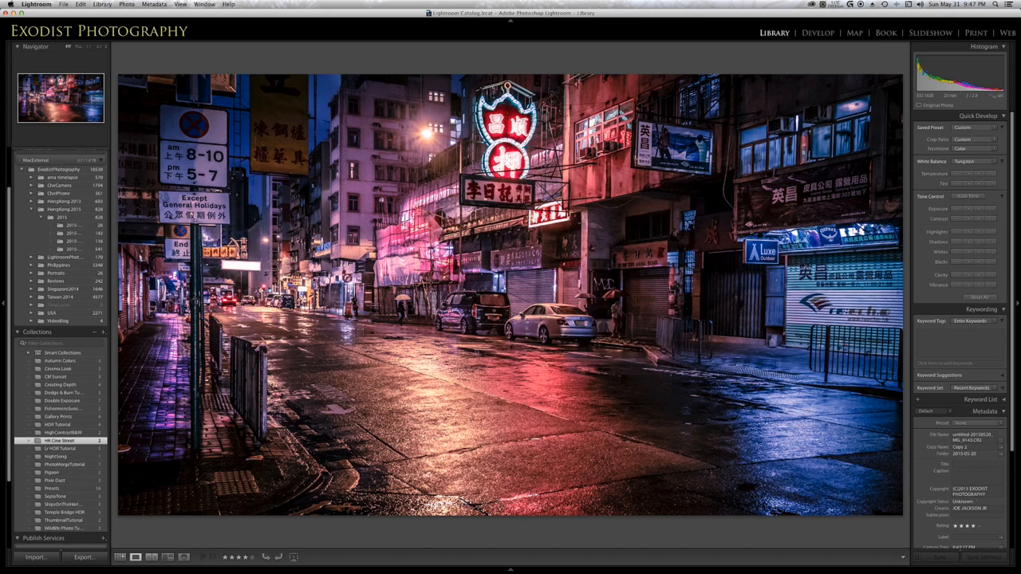
key(Right)
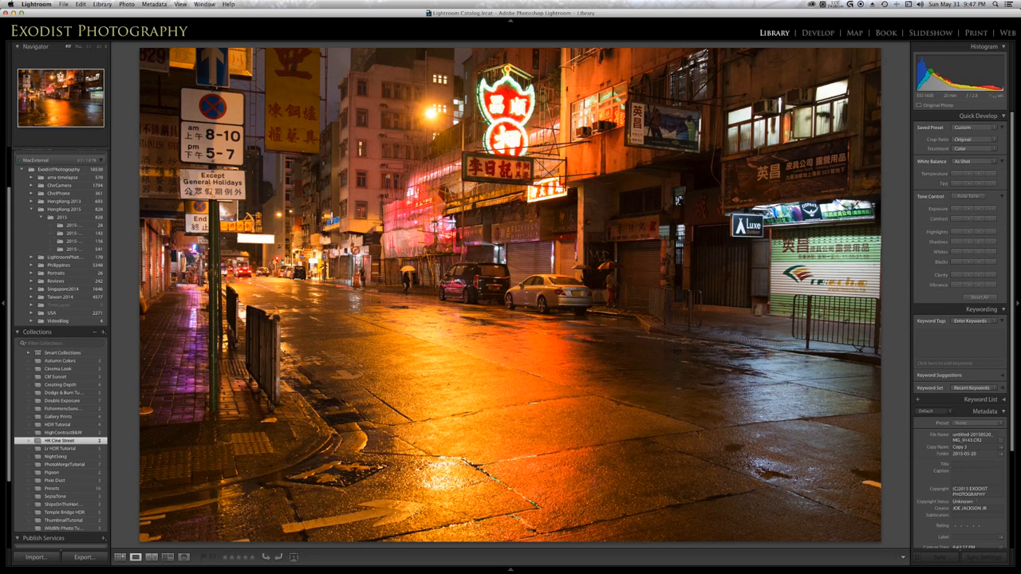
click(818, 33)
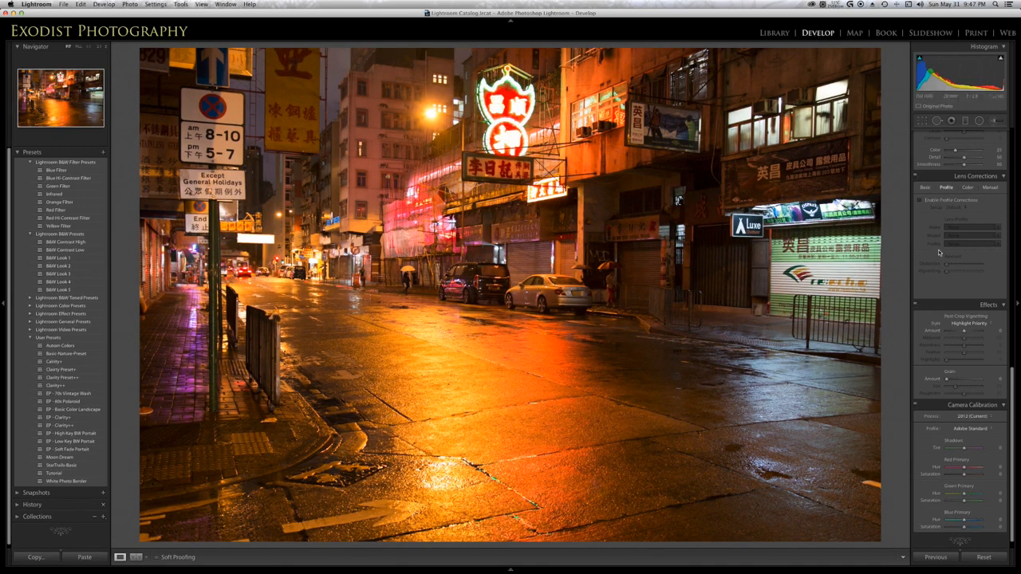
click(920, 201)
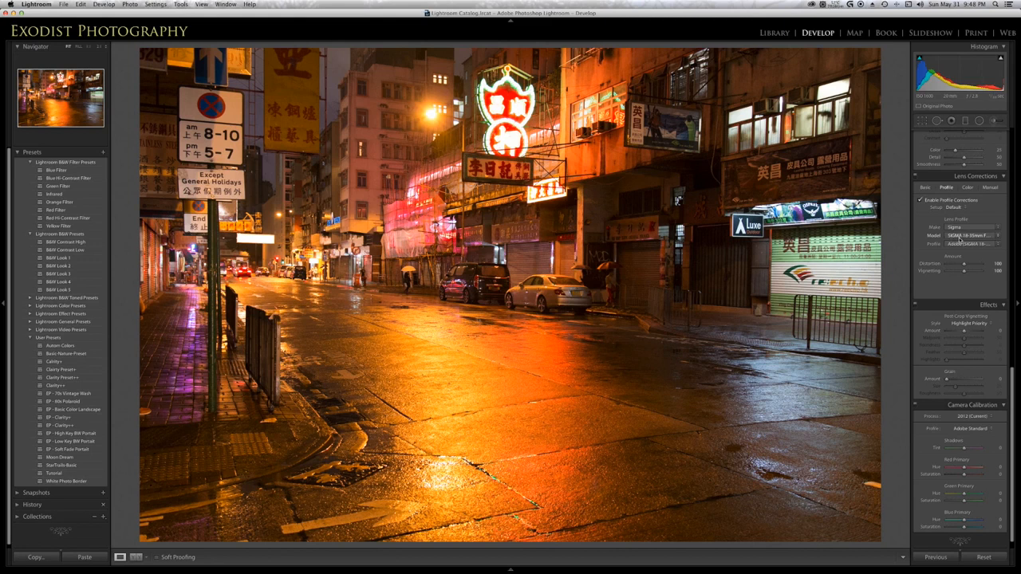
click(969, 189)
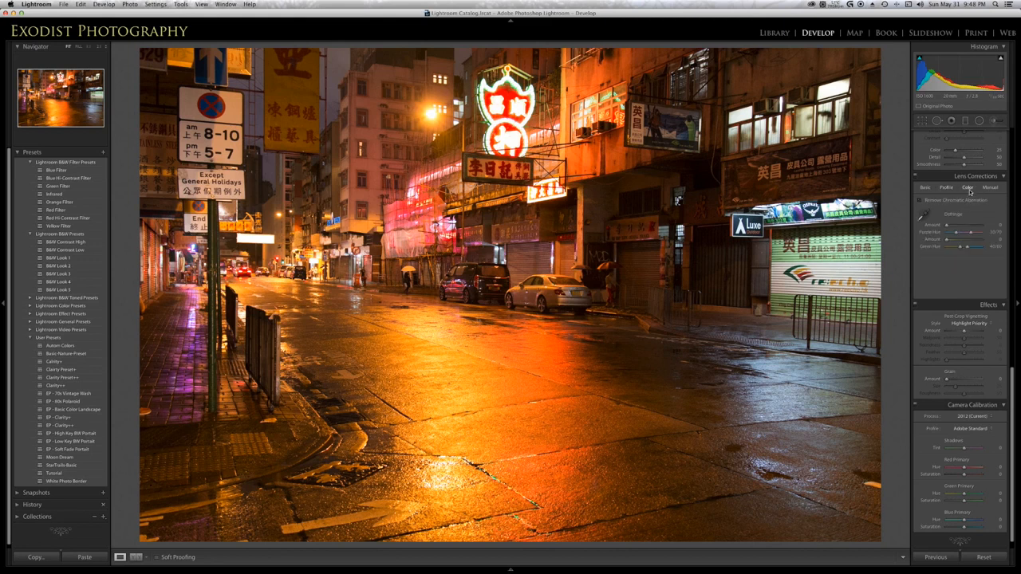
click(921, 200)
Change the camera calibration profile to Camera Standard
scroll(948, 381, up, 8)
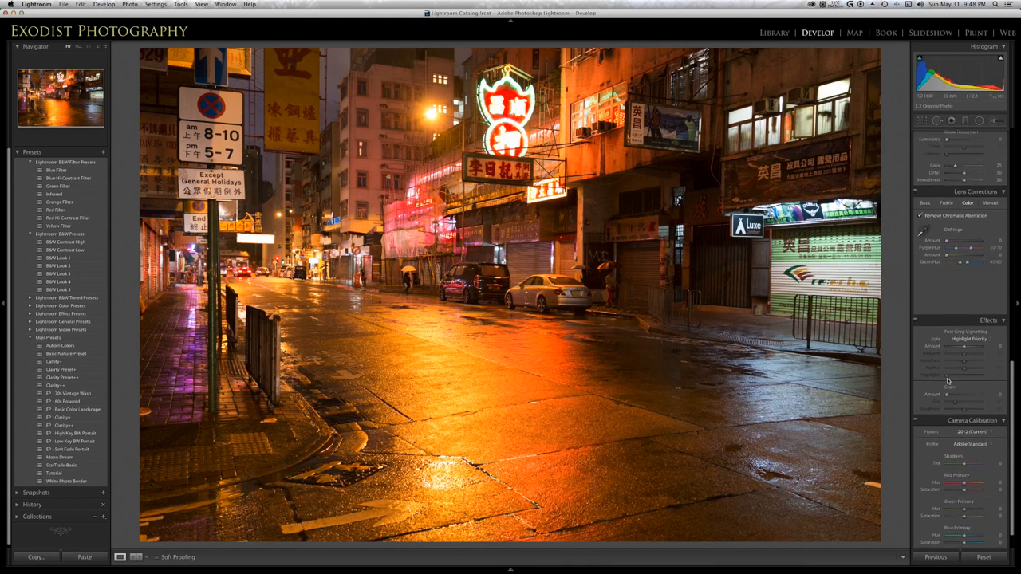
scroll(945, 382, up, 20)
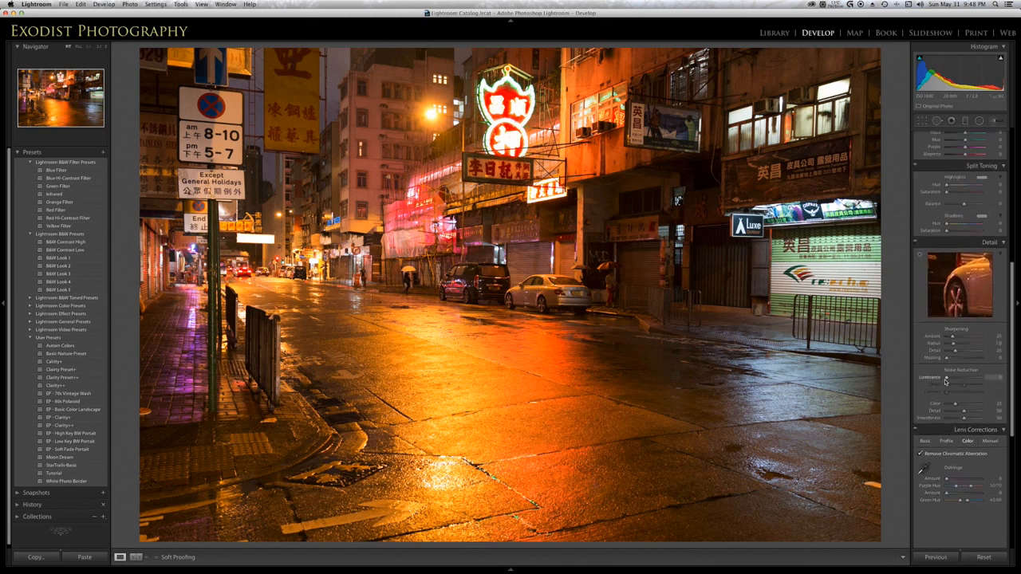
scroll(947, 382, up, 3)
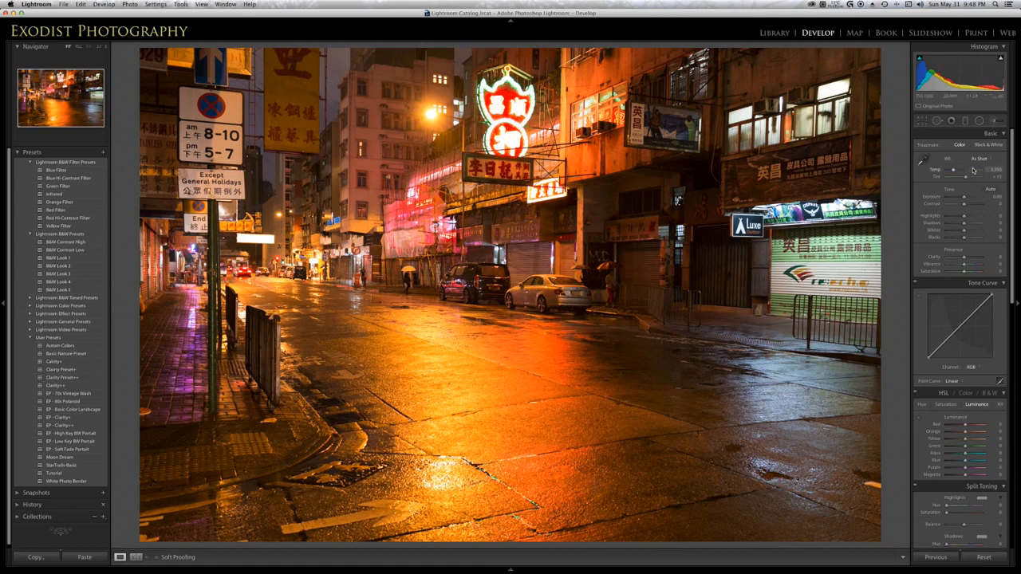
scroll(973, 169, down, 5)
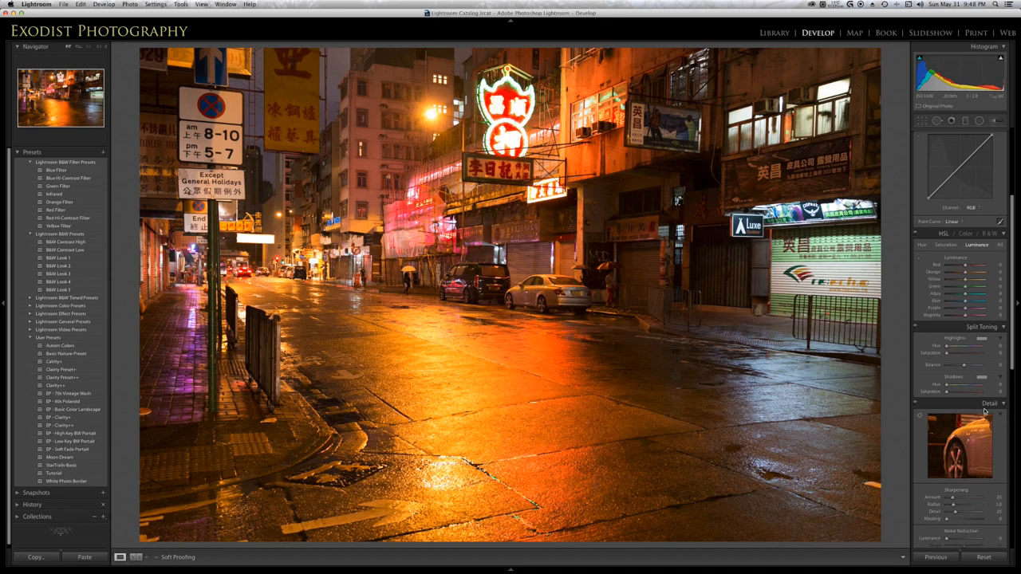
scroll(984, 411, down, 10)
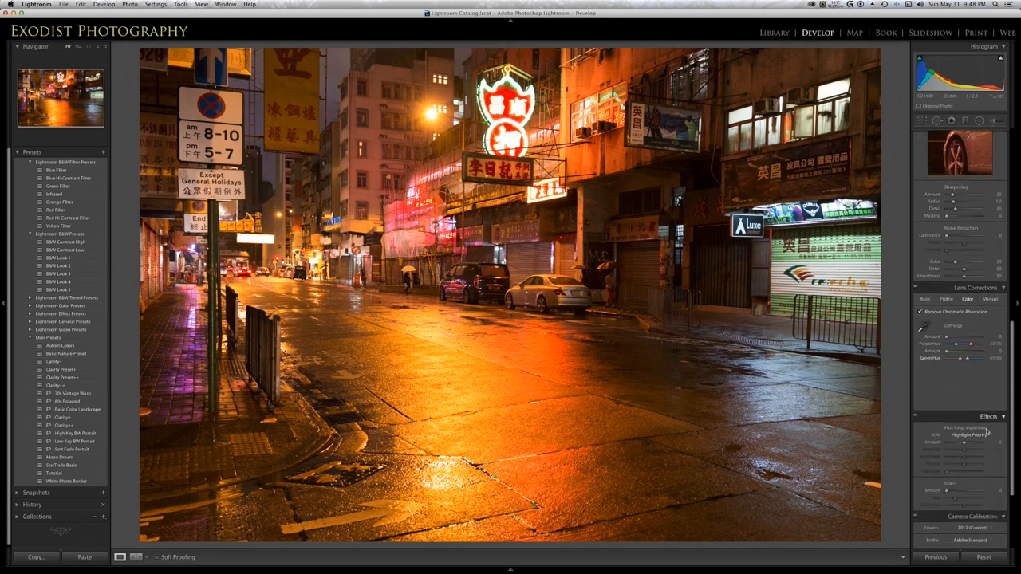
scroll(987, 431, down, 4)
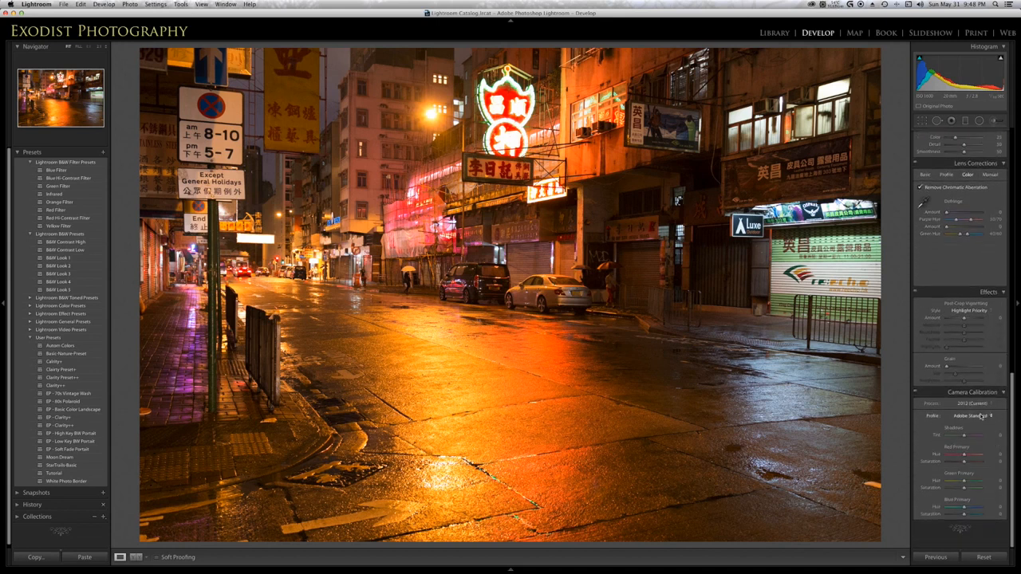
click(981, 416)
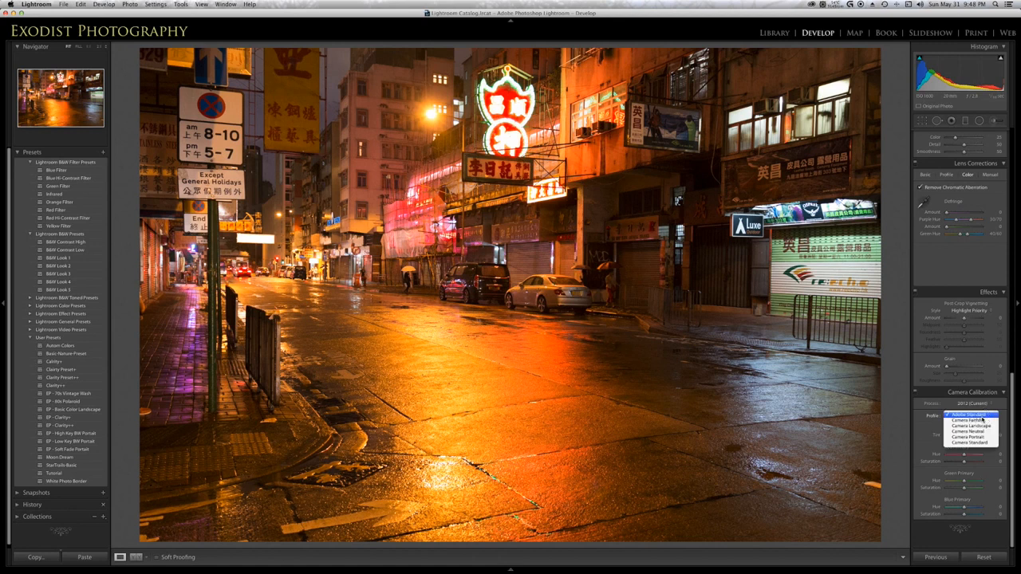
click(980, 442)
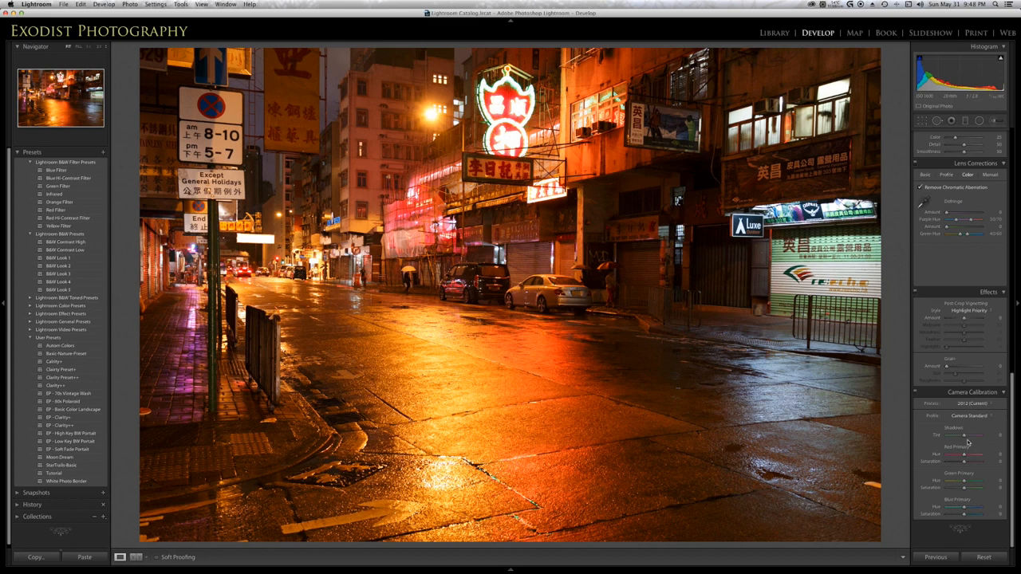
Set the photo's white balance to the Tungsten preset
scroll(967, 442, up, 5)
scroll(968, 441, up, 7)
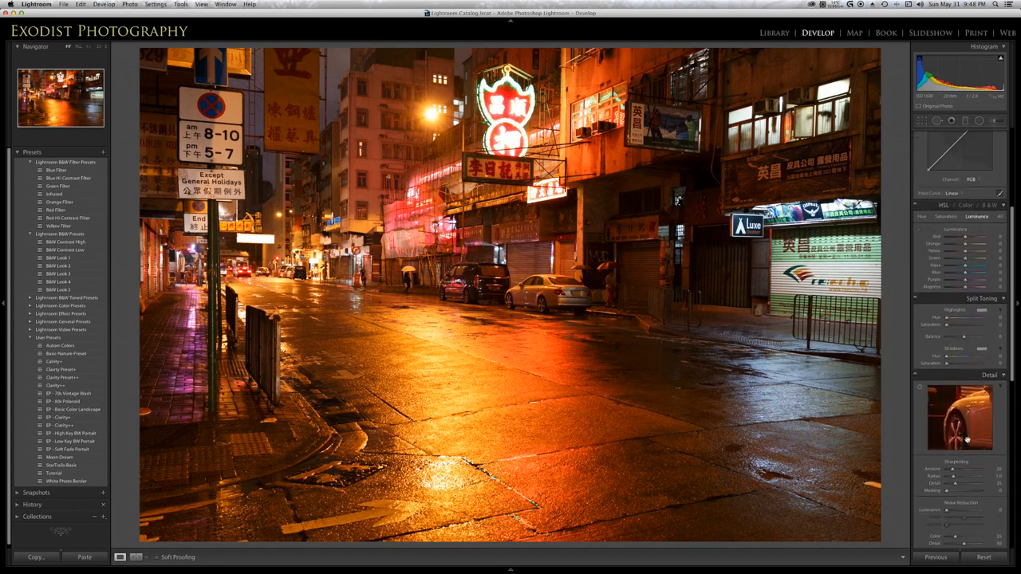
scroll(967, 441, up, 1)
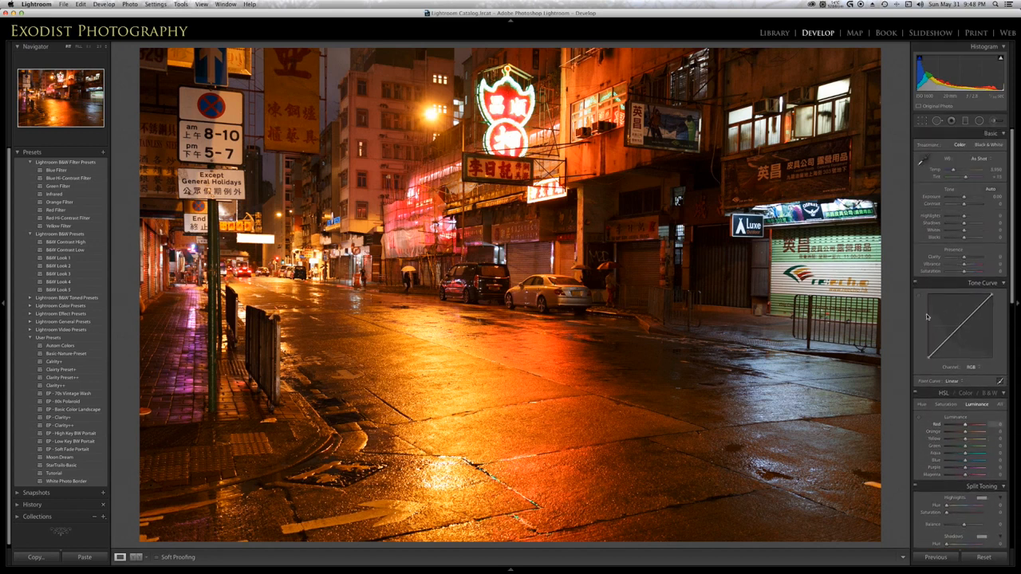
click(986, 159)
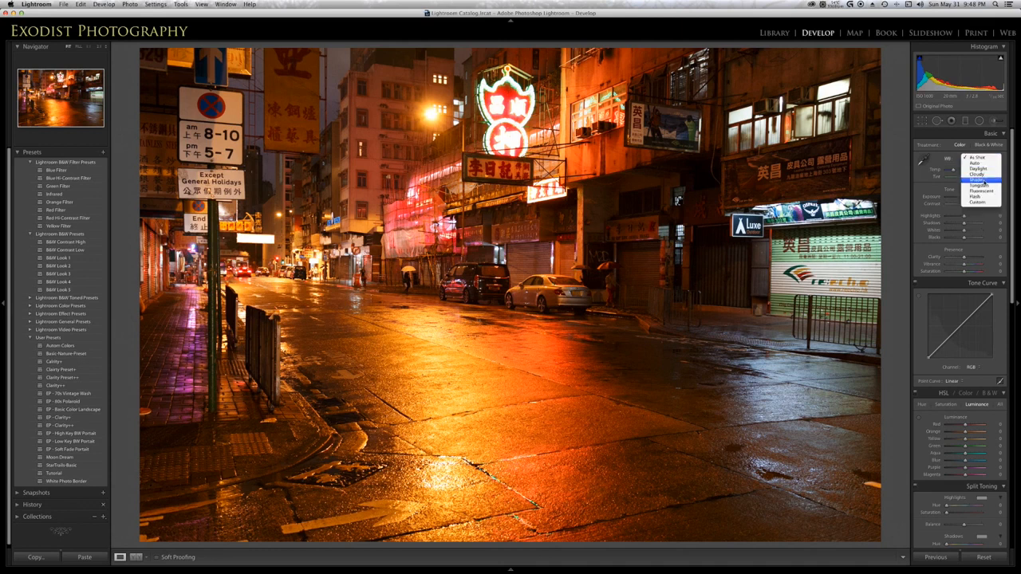
click(985, 186)
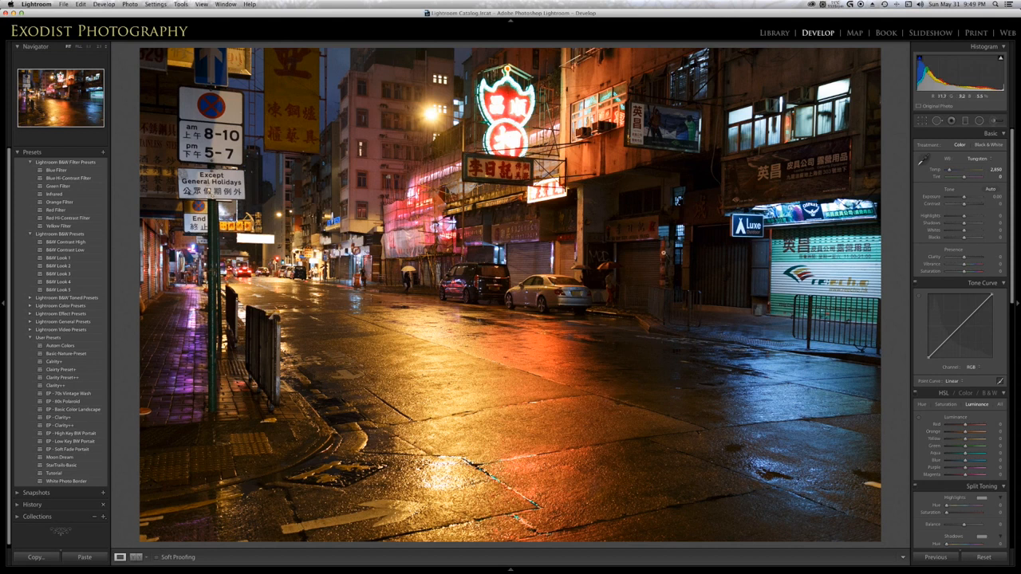
Crop the photo to a 16 x 9 aspect ratio, repositioned to keep more of the upper street scene and trim the road
click(921, 122)
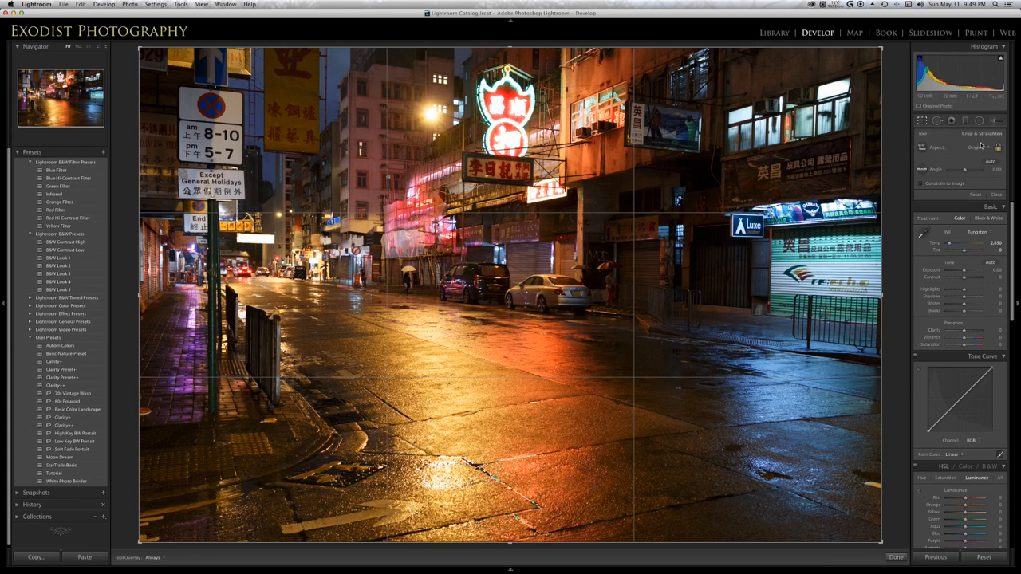
click(981, 146)
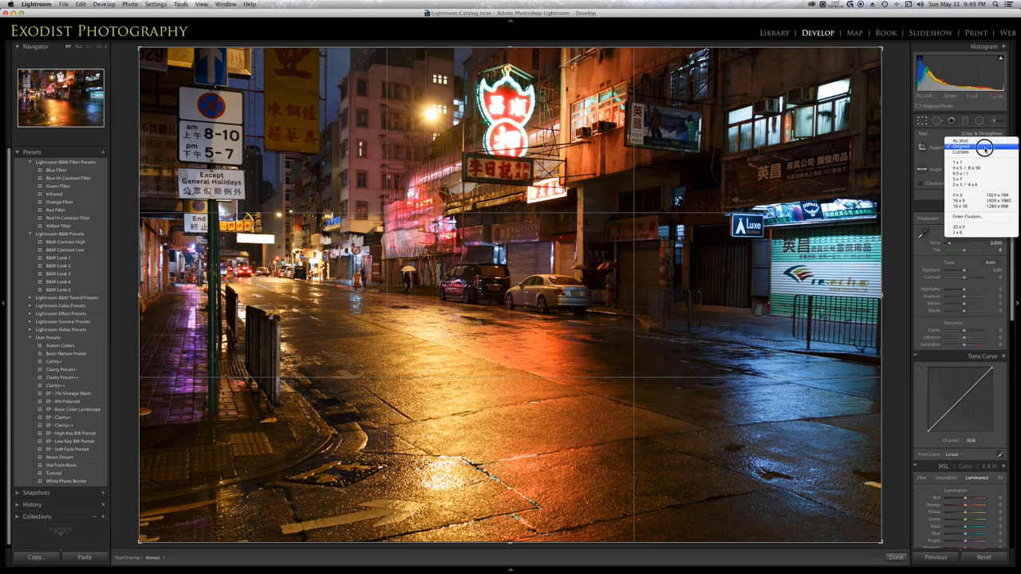
click(974, 201)
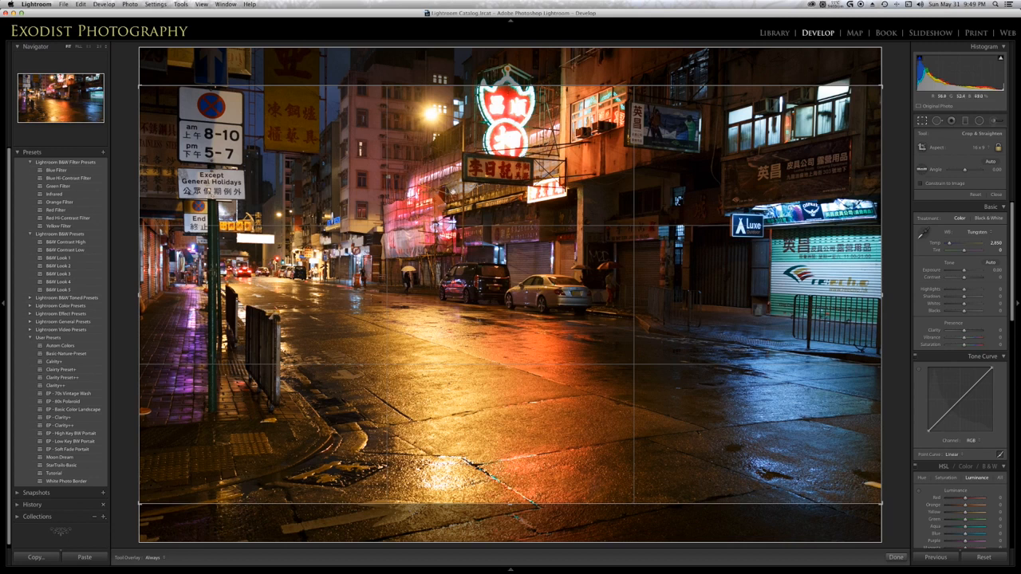
drag(457, 191, 453, 224)
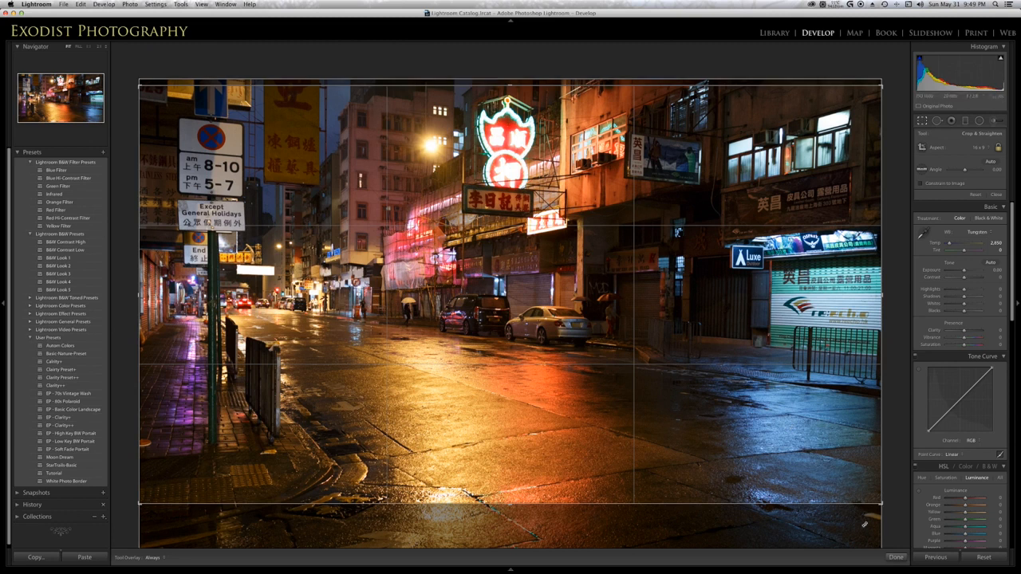
click(896, 557)
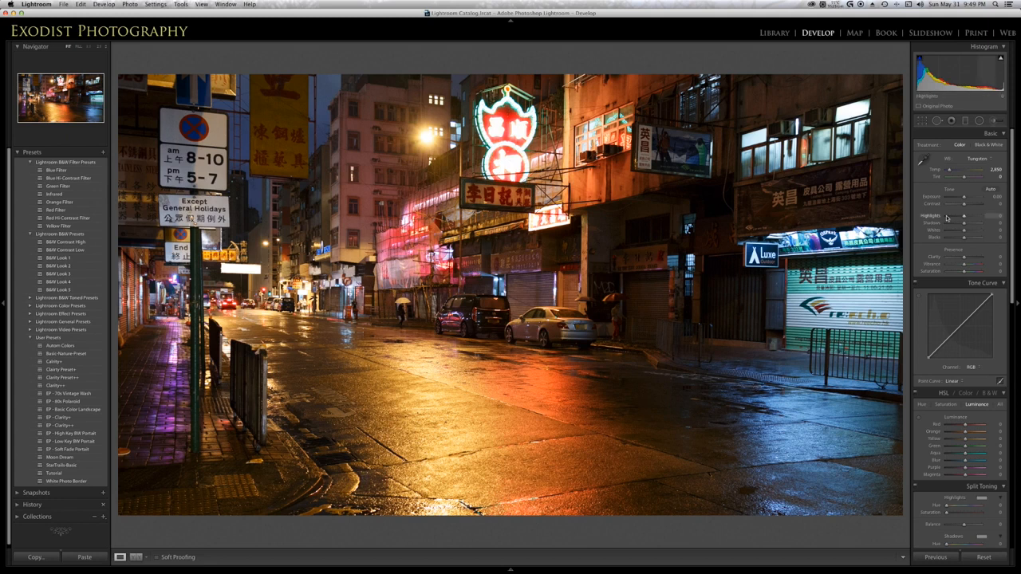
Flatten the photo's tones by setting Contrast to -90, Highlights to -72 and Shadows to +75
mouse_move(962, 206)
mouse_down()
mouse_move(935, 205)
mouse_move(950, 205)
mouse_up()
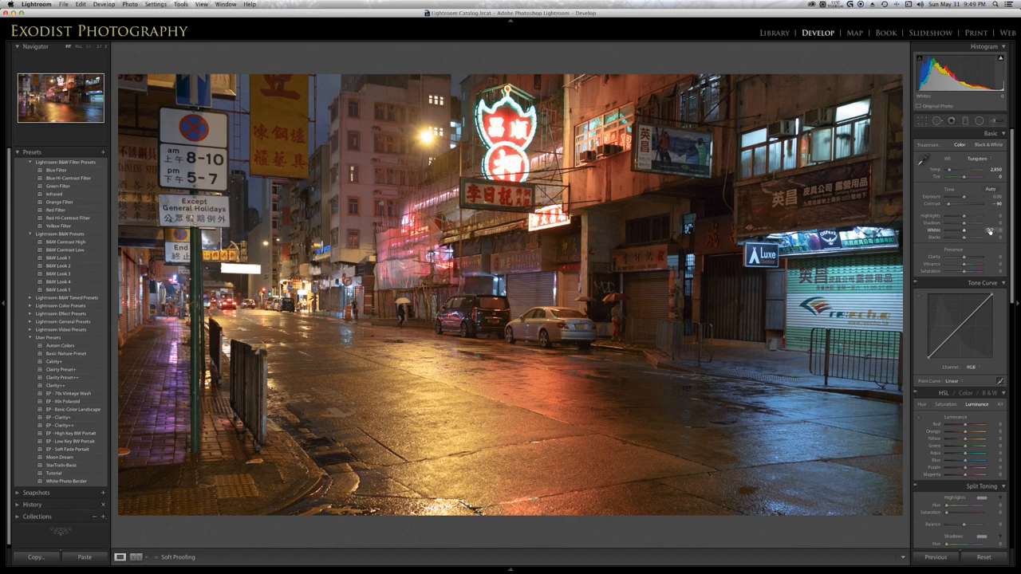
drag(964, 216, 951, 217)
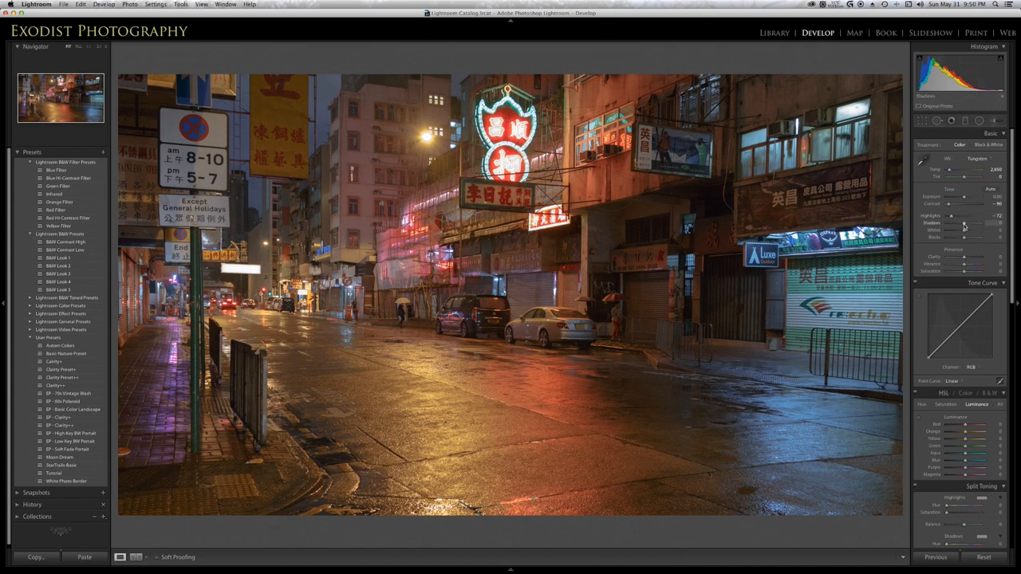
drag(965, 227, 976, 225)
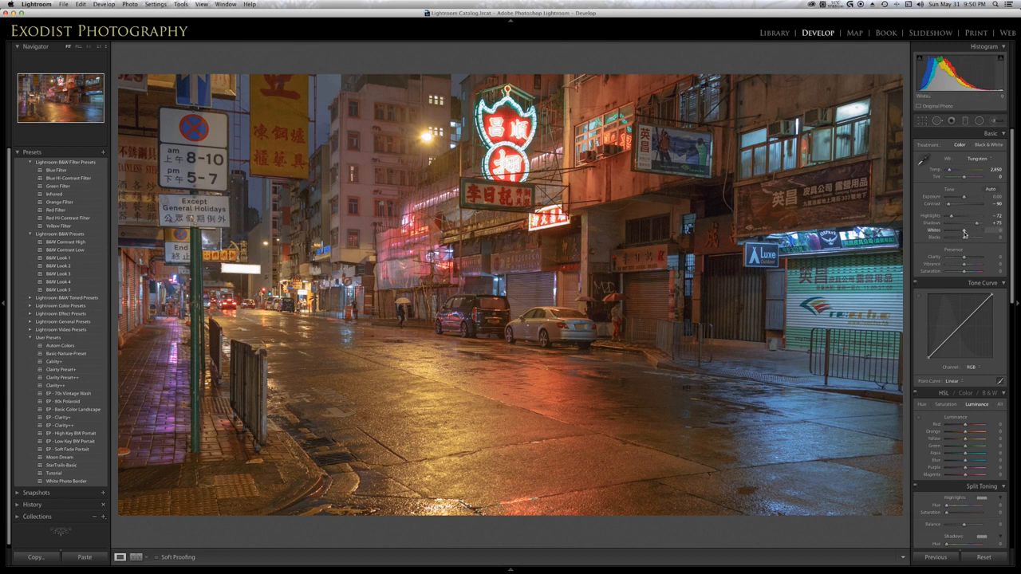
Set Whites to +8, Blacks to -18 and Clarity to +100
drag(964, 233, 964, 233)
drag(965, 232, 960, 238)
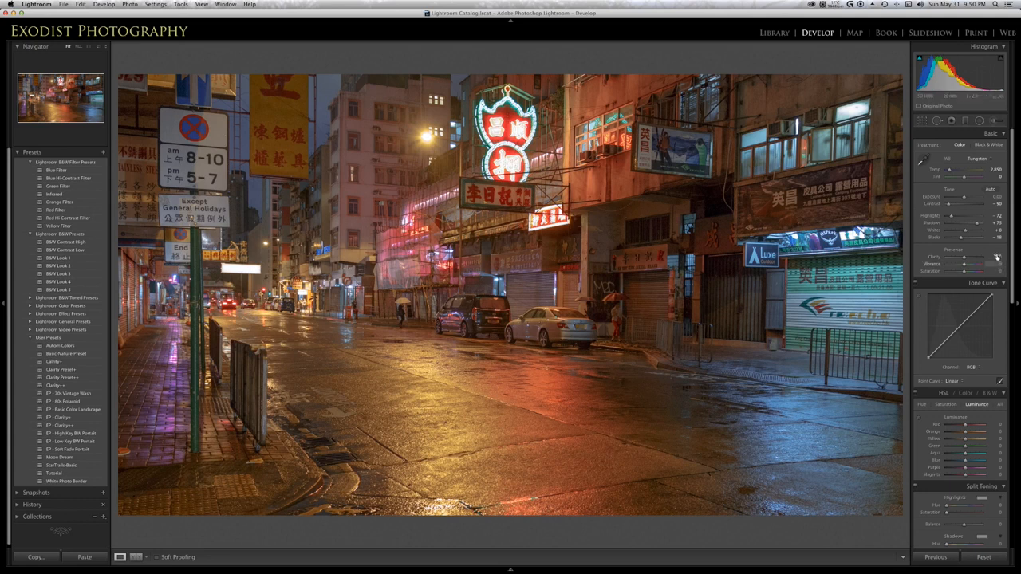
drag(966, 258, 1013, 262)
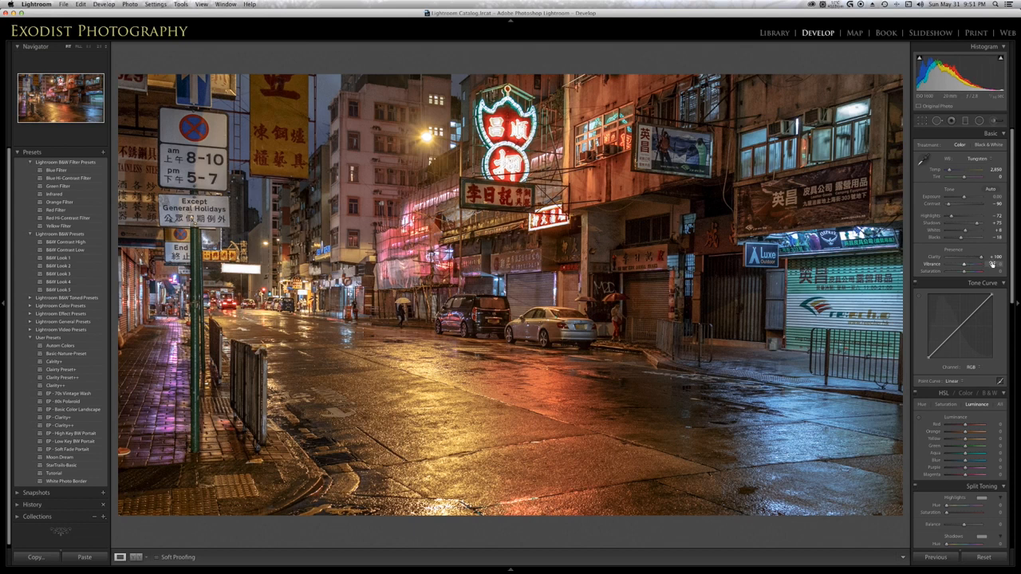
Apply the Medium Contrast point curve to the tone curve
scroll(944, 301, down, 1)
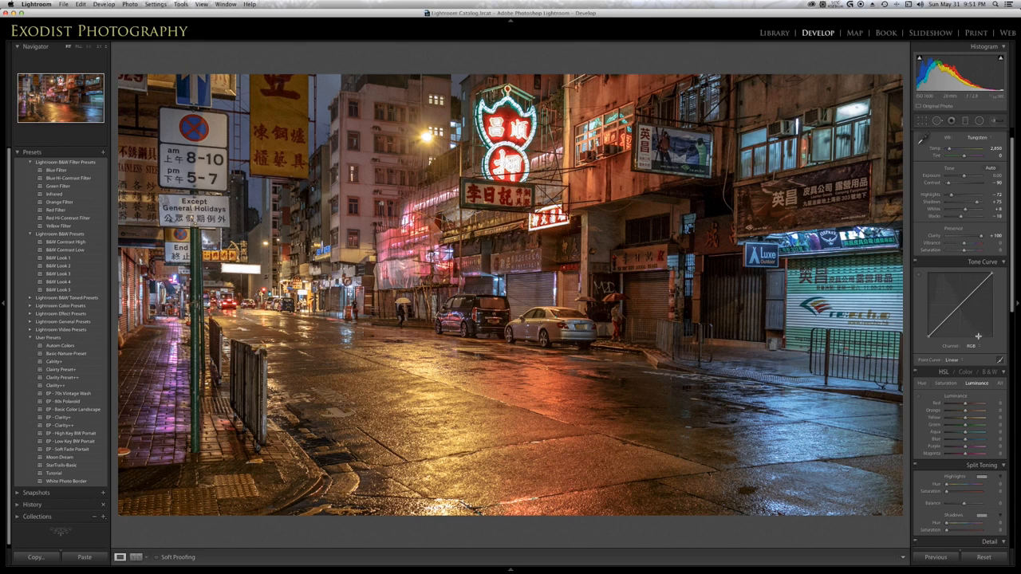
click(956, 359)
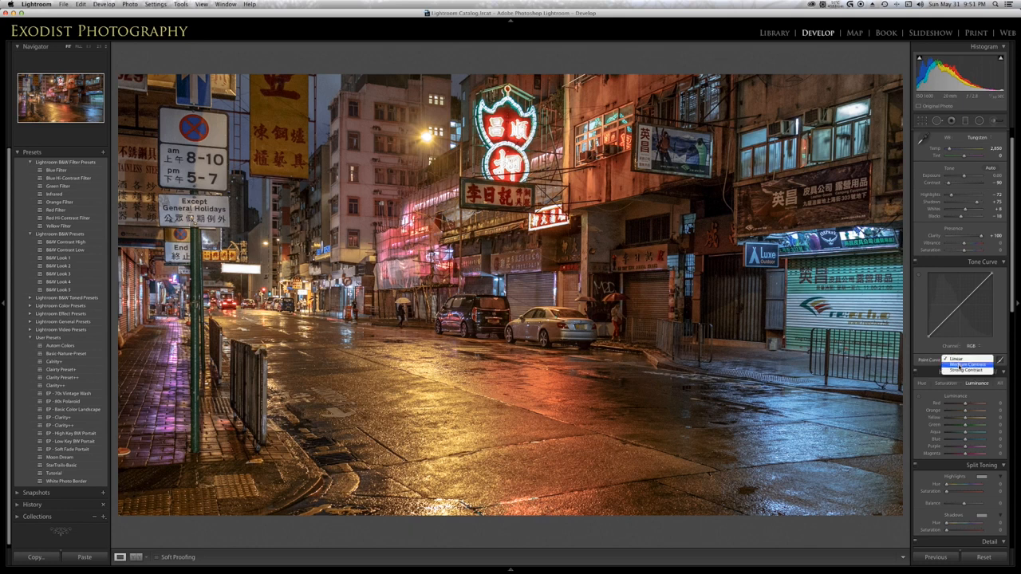
click(958, 366)
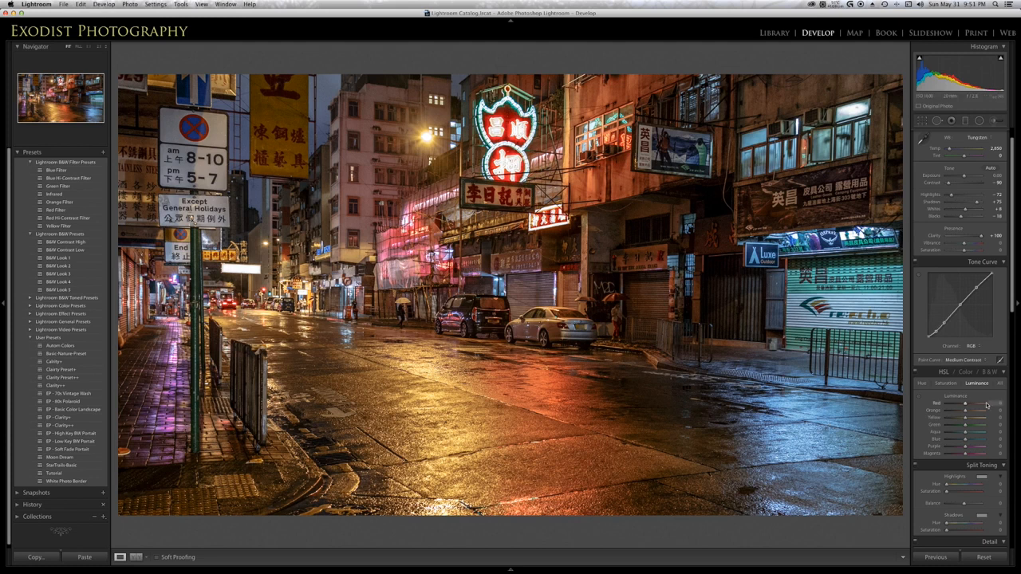
Tint the split-toning highlights a muted red, with Saturation set to 36
scroll(986, 406, down, 5)
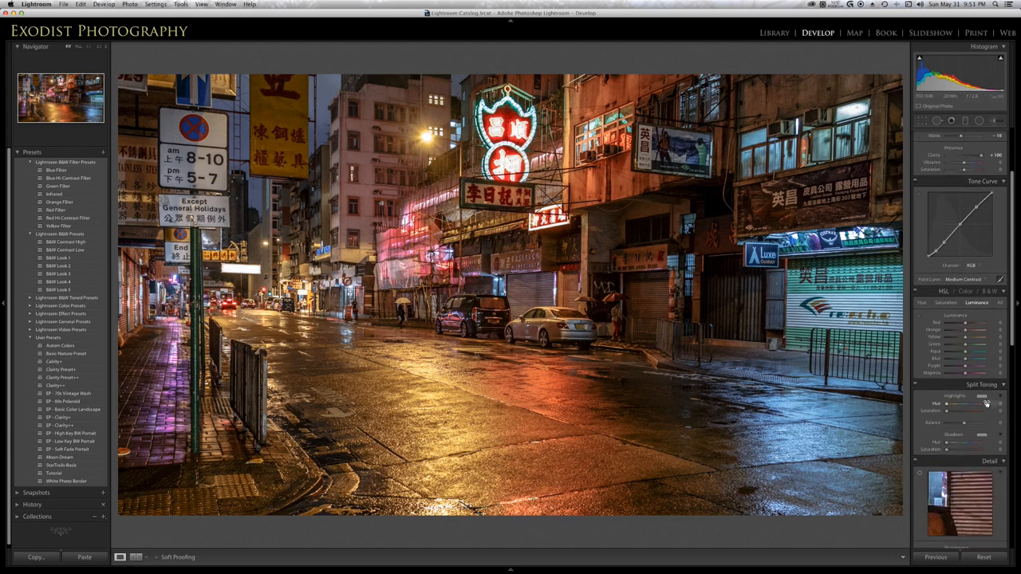
scroll(986, 404, down, 4)
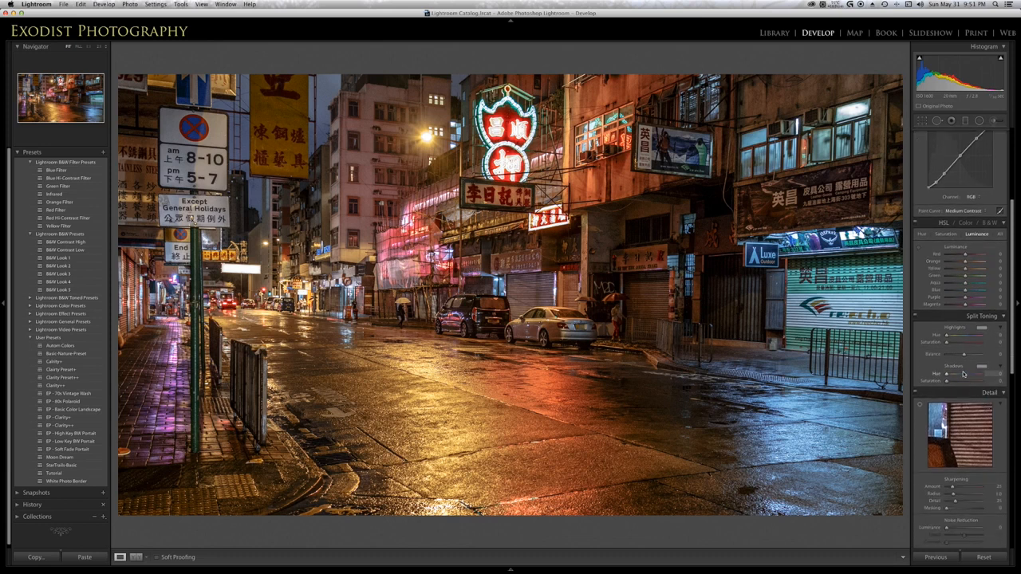
click(983, 328)
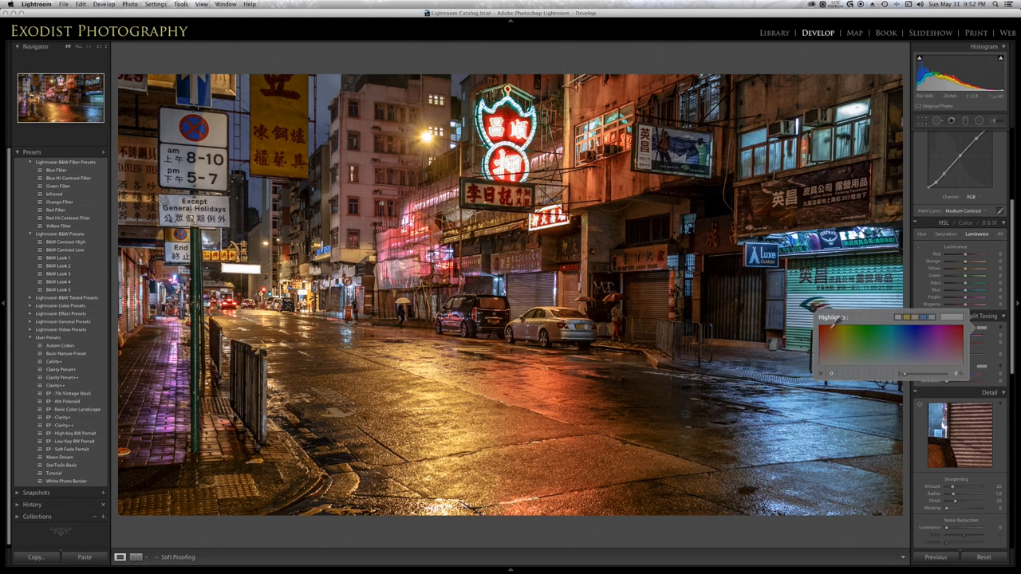
click(906, 329)
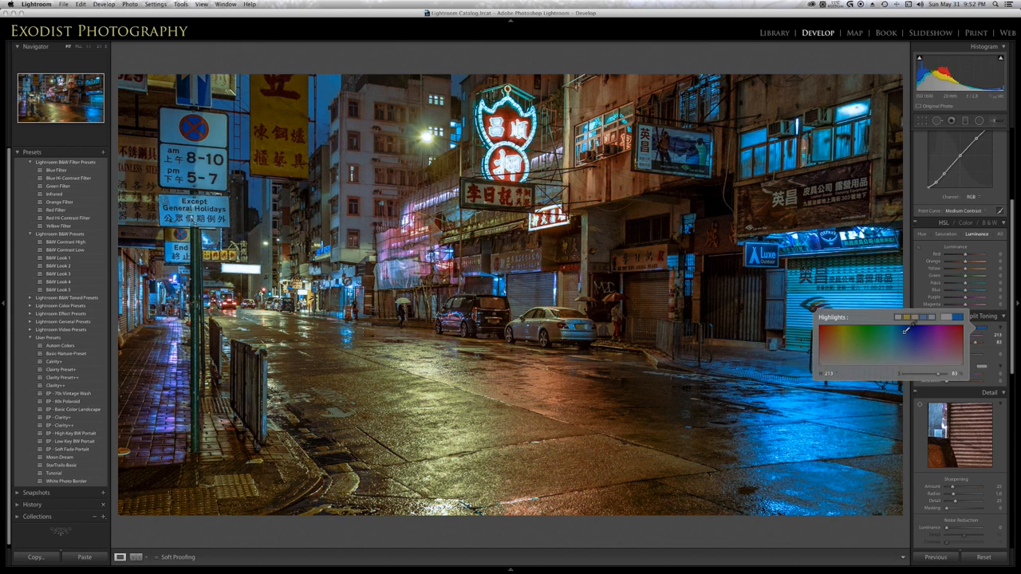
drag(905, 330, 821, 329)
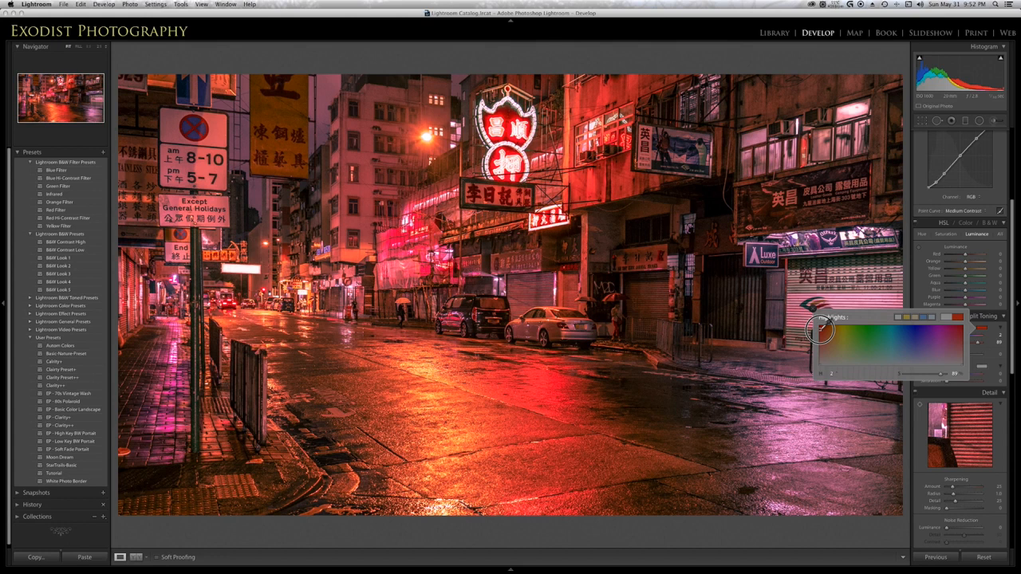
drag(819, 331, 821, 349)
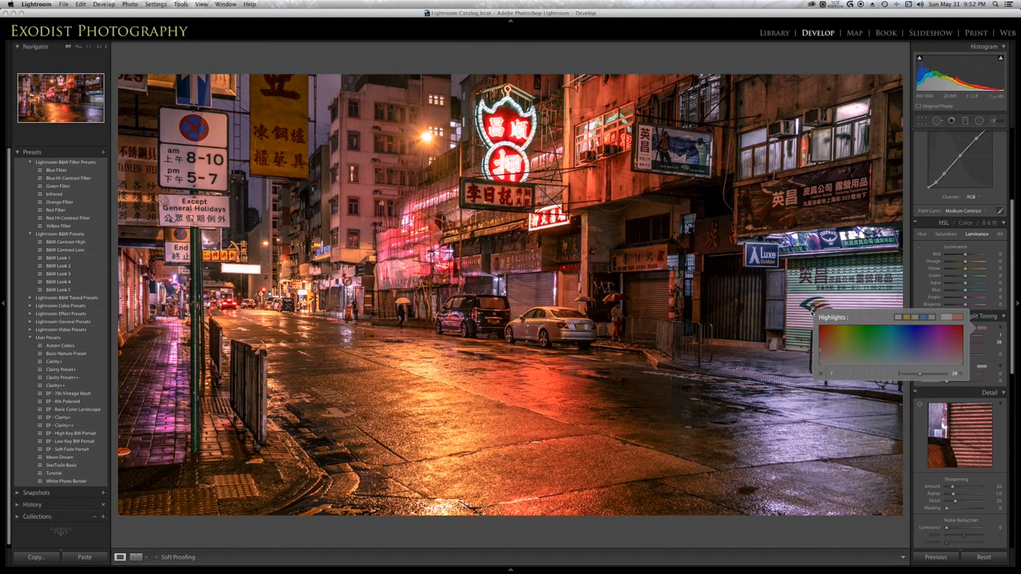
click(809, 308)
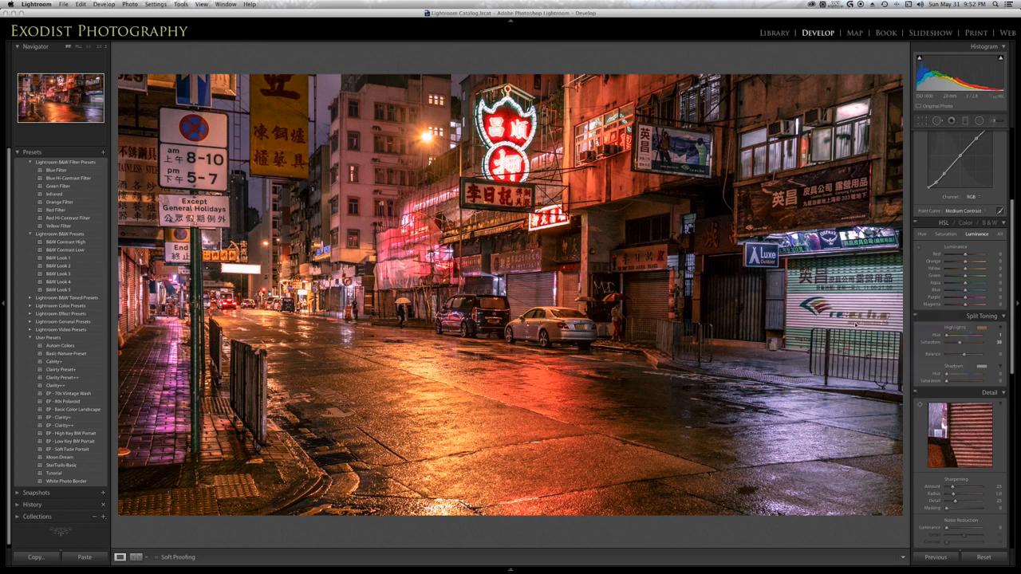
click(960, 344)
drag(959, 343, 958, 343)
Tint the split-toning shadows blue with Hue 240 and Saturation 63, and set Balance to -23
drag(947, 376, 970, 375)
click(947, 382)
drag(947, 383, 969, 383)
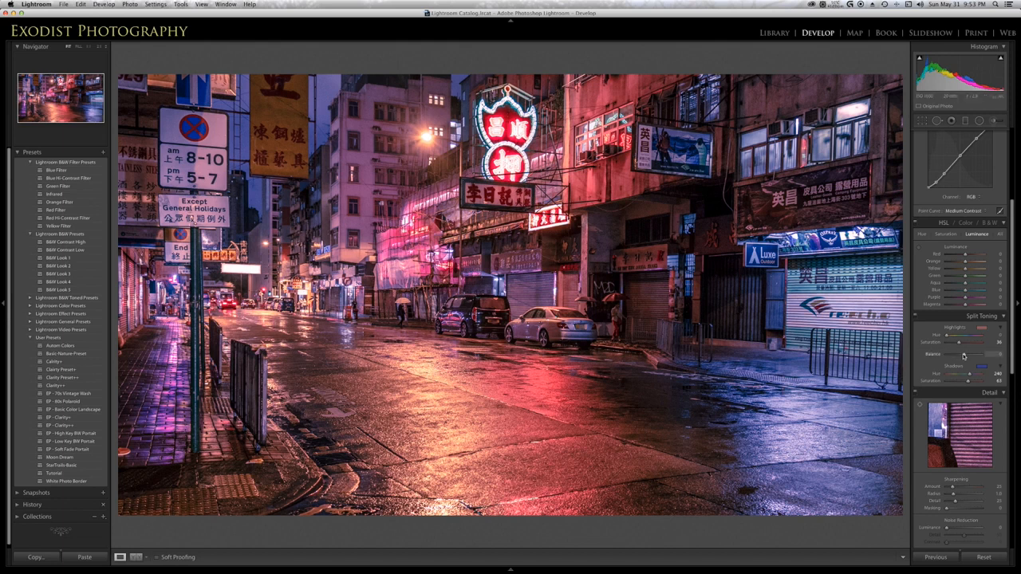
drag(964, 356, 960, 356)
Raise the sharpening Masking to 96 while checking the edge mask so only the strong edges are sharpened
scroll(974, 476, down, 1)
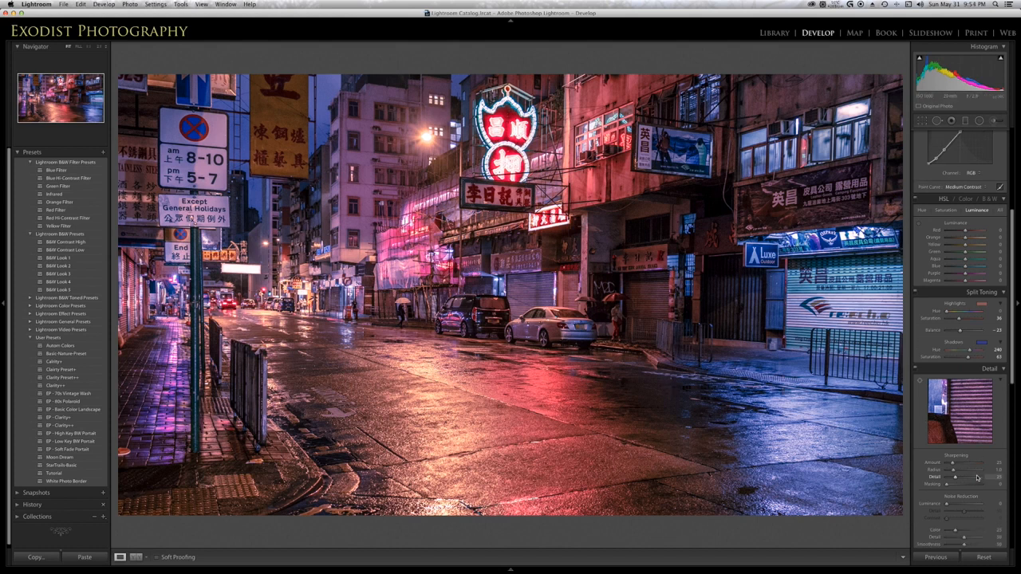
scroll(978, 477, down, 1)
scroll(977, 477, down, 2)
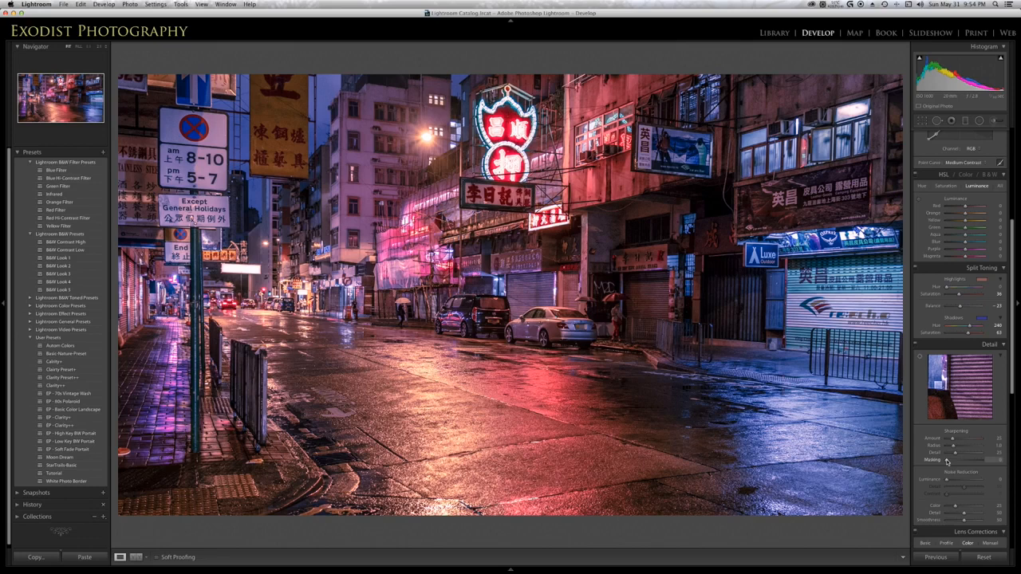
drag(947, 460, 980, 461)
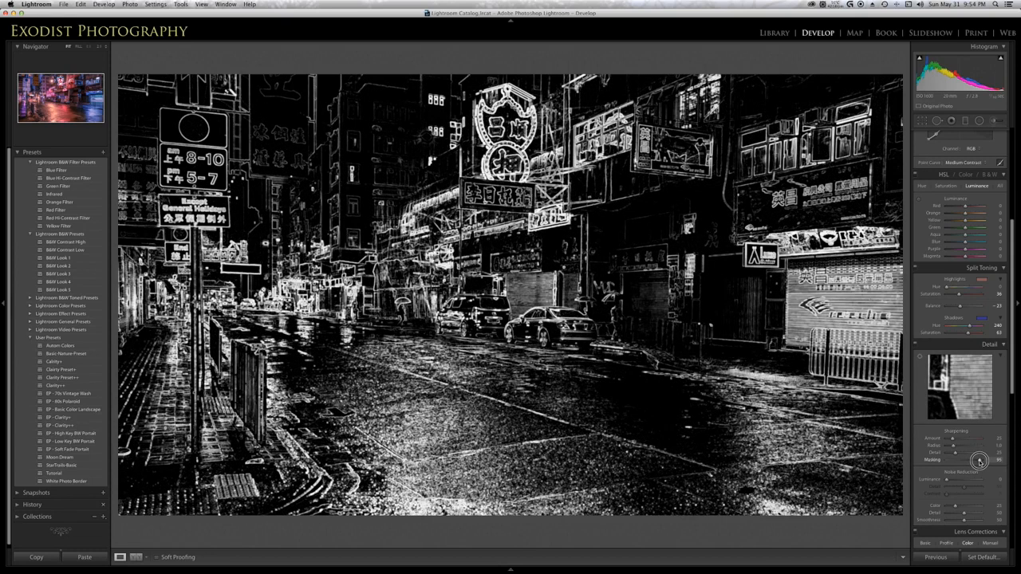
drag(980, 461, 980, 461)
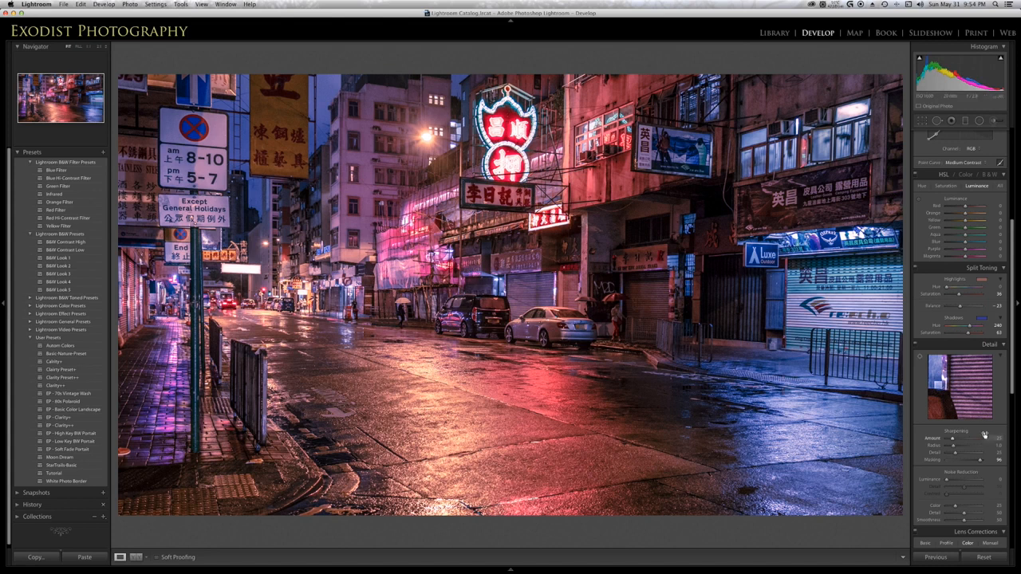
Set noise reduction to Luminance 22 and Color 50
scroll(982, 434, down, 3)
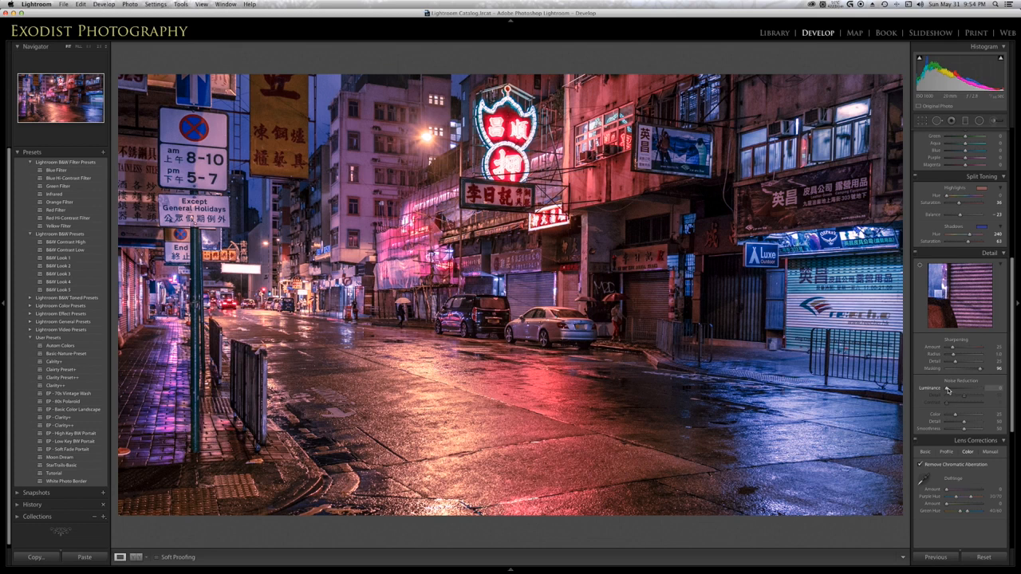
drag(948, 390, 955, 389)
click(956, 414)
drag(956, 414, 964, 414)
Darken the blue reflections on the wet road with the targeted luminance adjustment, to Blue -11 and Purple -2
scroll(1004, 441, up, 5)
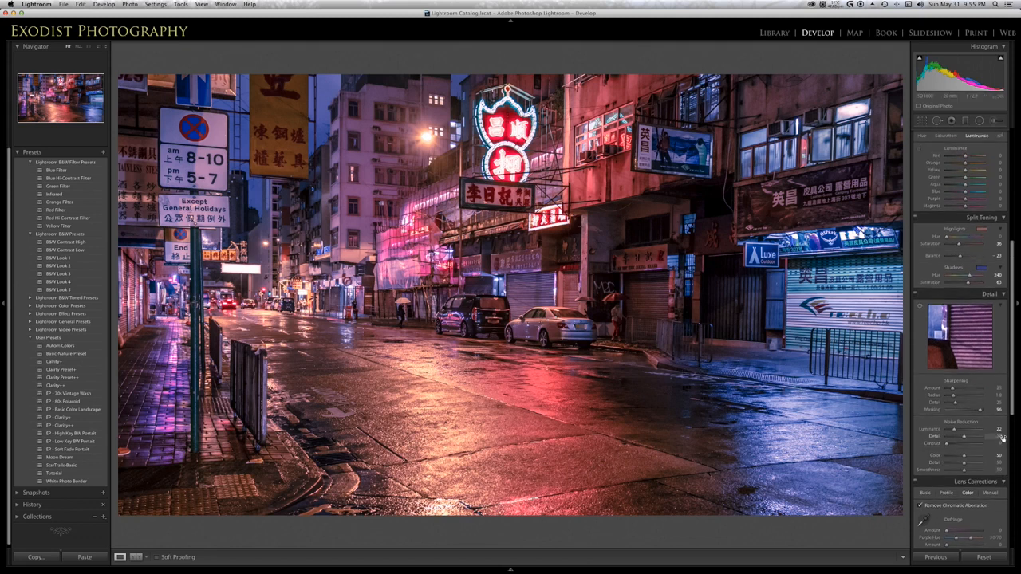
scroll(1003, 439, up, 1)
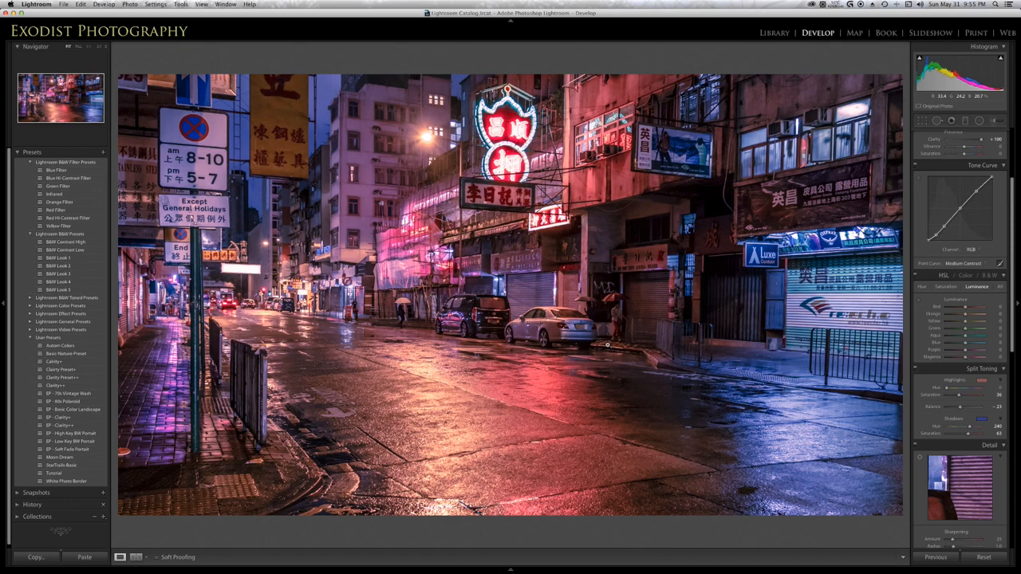
click(917, 302)
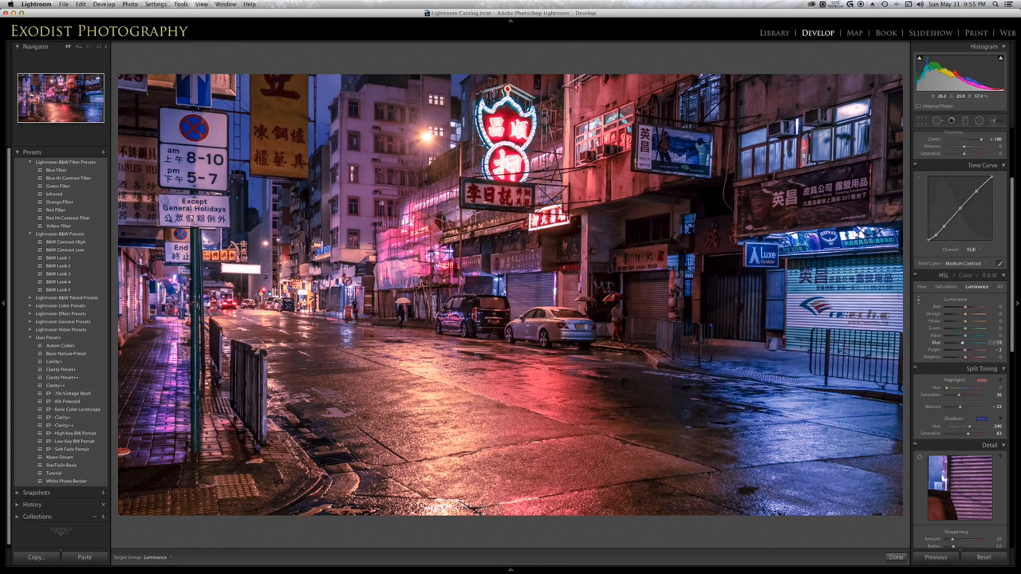
drag(794, 448, 812, 435)
click(918, 302)
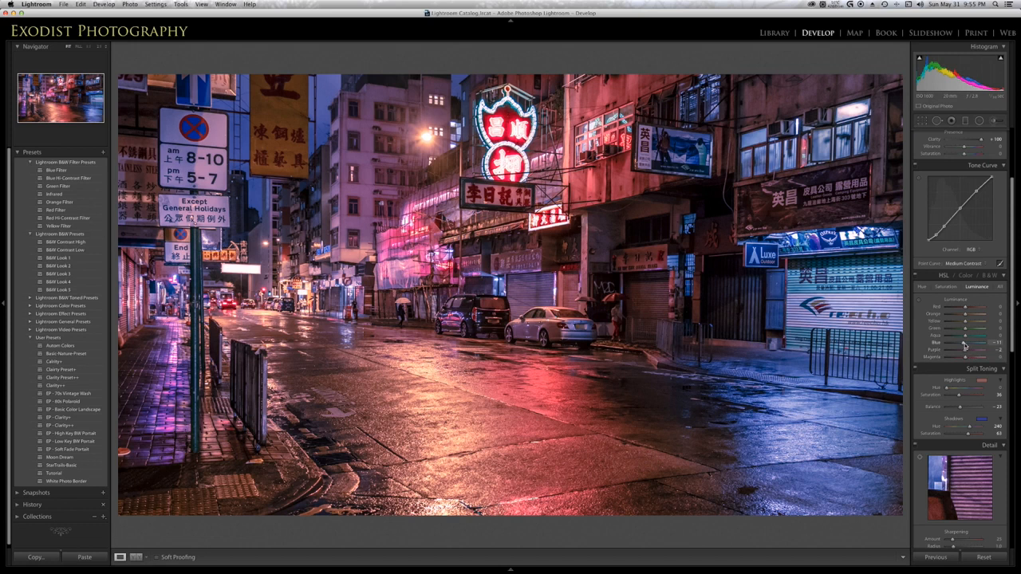
Refine the HSL luminance by lowering Purple to -15 and Yellow to -7, and darkening Orange slightly
click(964, 352)
drag(965, 352, 962, 344)
drag(965, 317, 963, 316)
drag(963, 321, 965, 315)
Add a dark Highlight Priority post-crop vignette with Amount -25
scroll(990, 437, down, 3)
scroll(989, 437, down, 3)
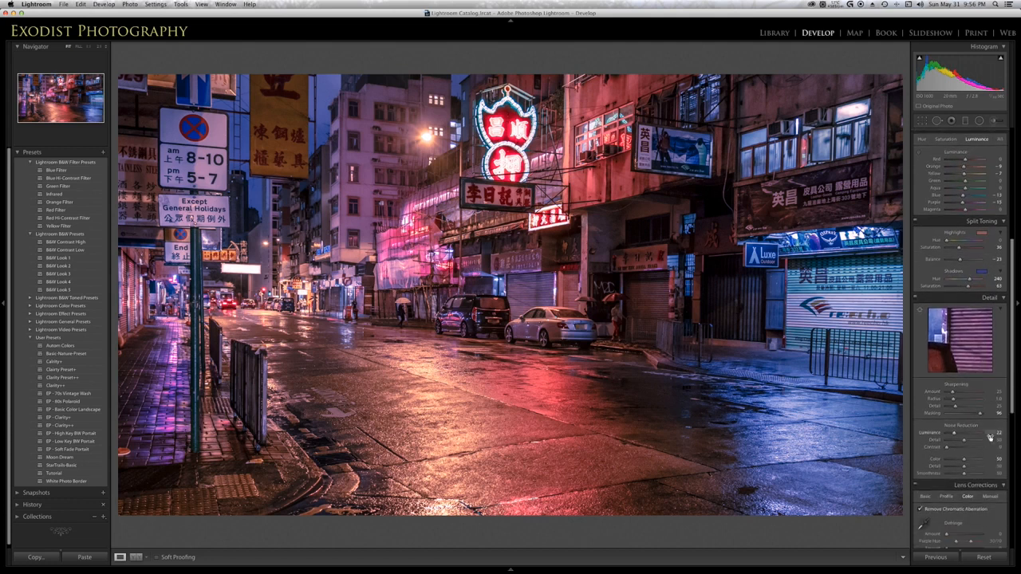
scroll(989, 439, down, 2)
scroll(990, 440, down, 1)
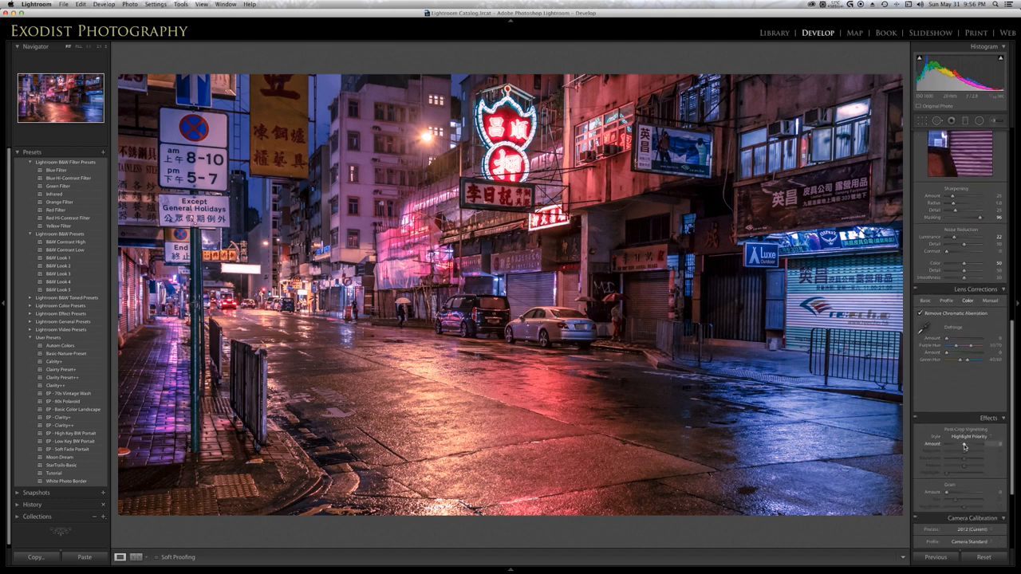
drag(964, 447, 960, 445)
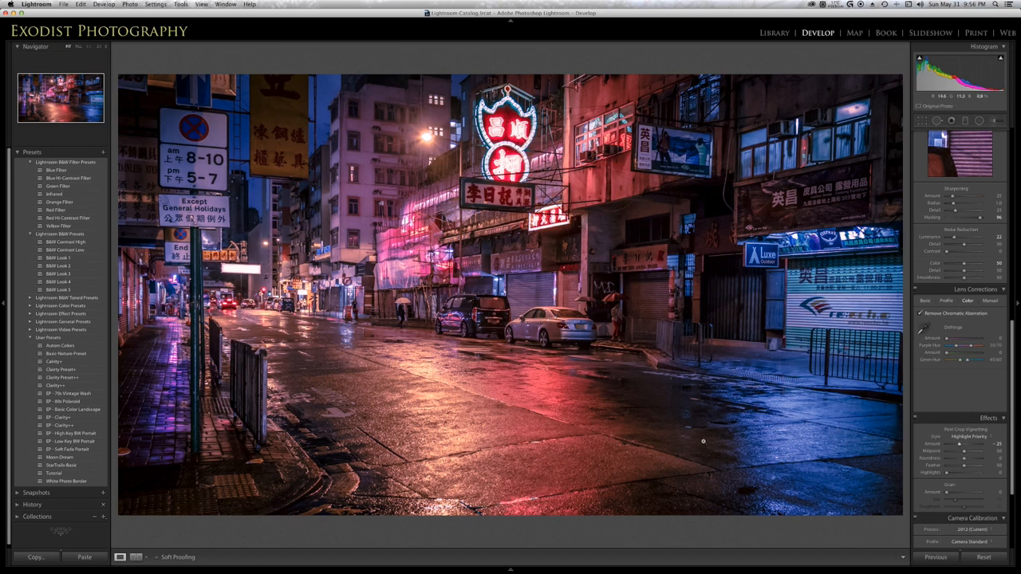
Set up an adjustment brush with the EP - Street Light Haze preset and Exposure 1.00
scroll(969, 465, up, 6)
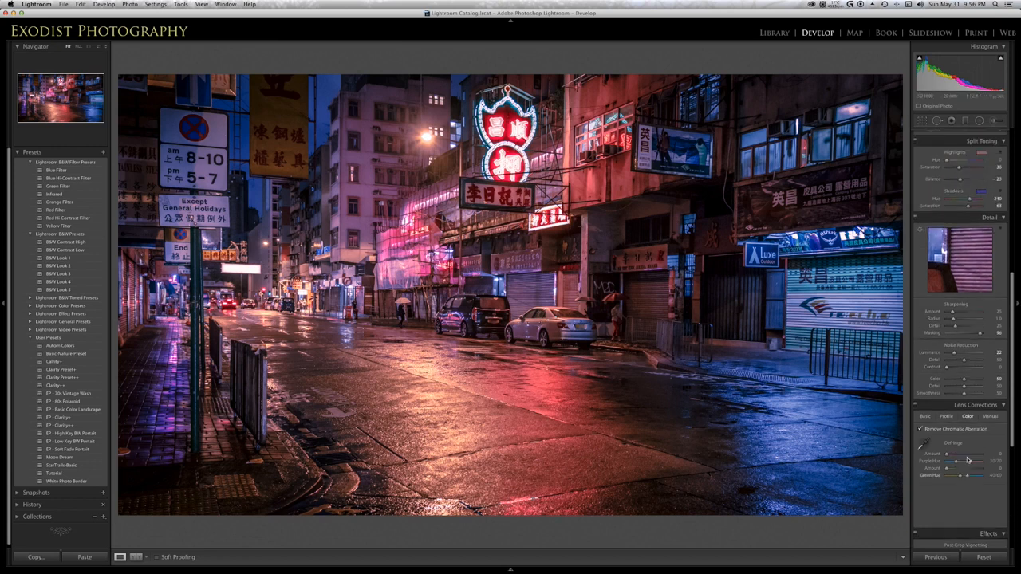
scroll(969, 466, up, 8)
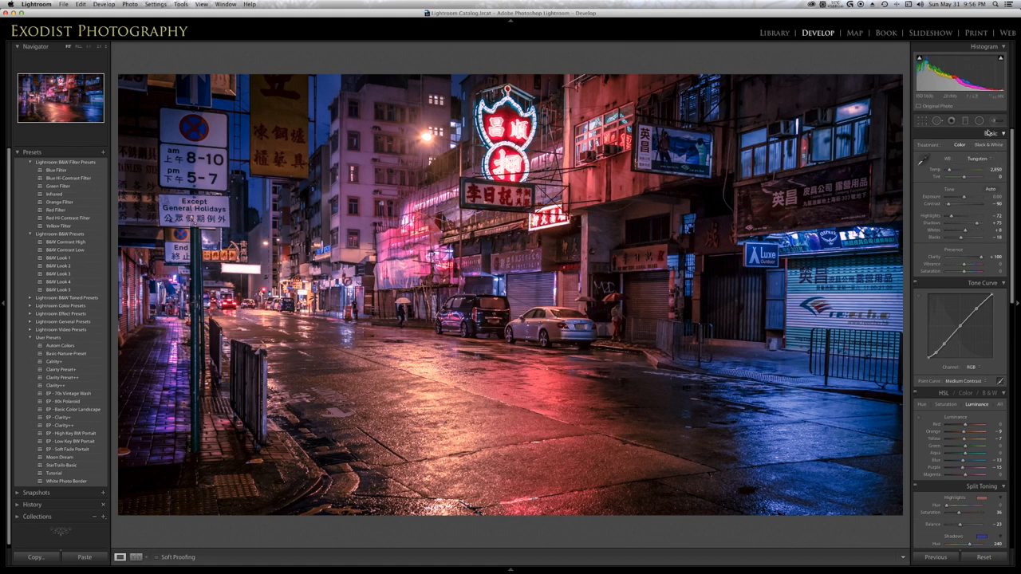
click(992, 121)
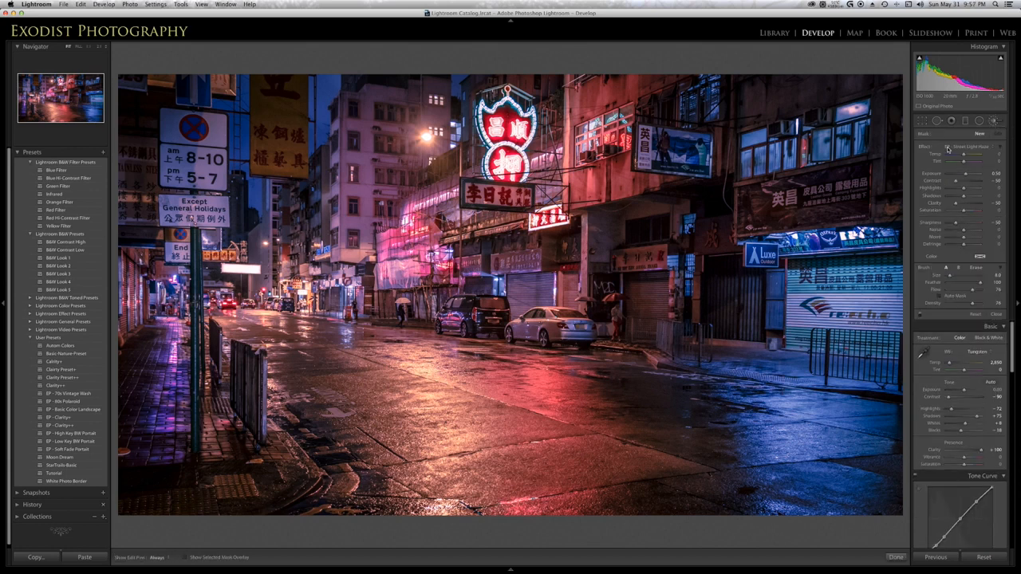
click(982, 148)
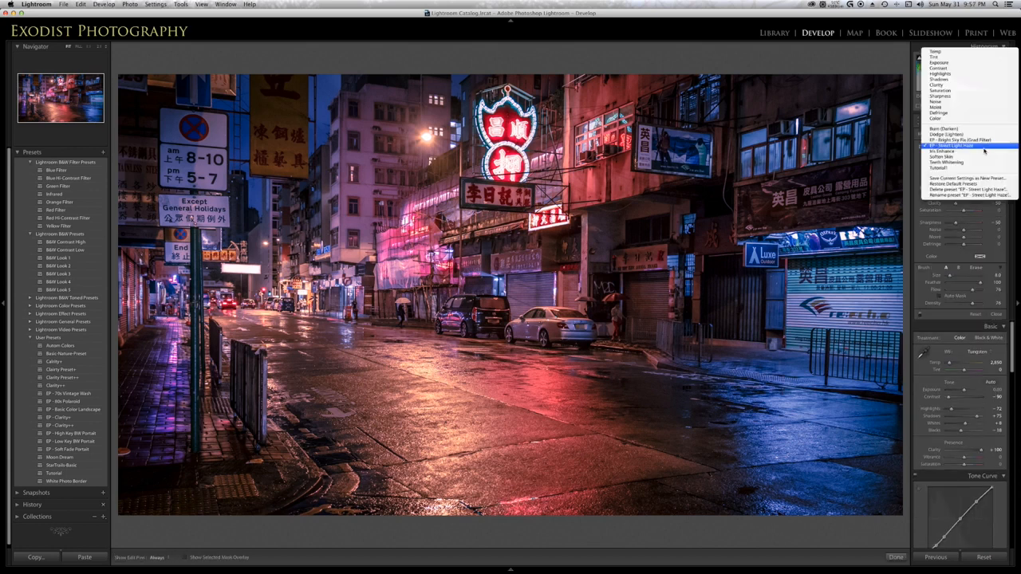
click(971, 147)
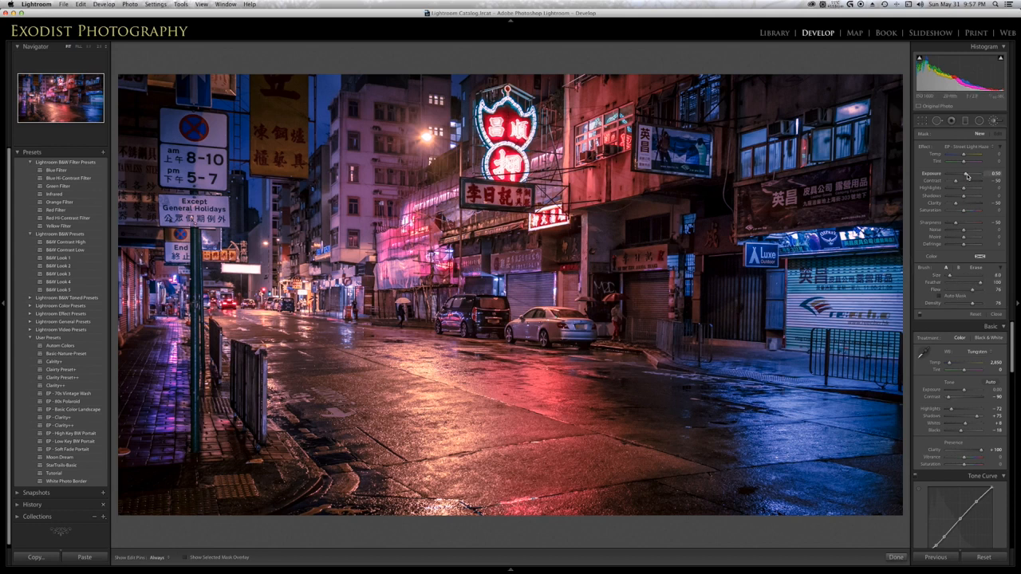
drag(967, 176, 968, 174)
Paint the haze effect over the lit shop sign above the shutter, toggling the edit pins to check it
mouse_move(847, 254)
mouse_down()
mouse_move(877, 247)
mouse_move(837, 253)
mouse_move(891, 245)
mouse_move(821, 257)
mouse_move(876, 249)
mouse_up()
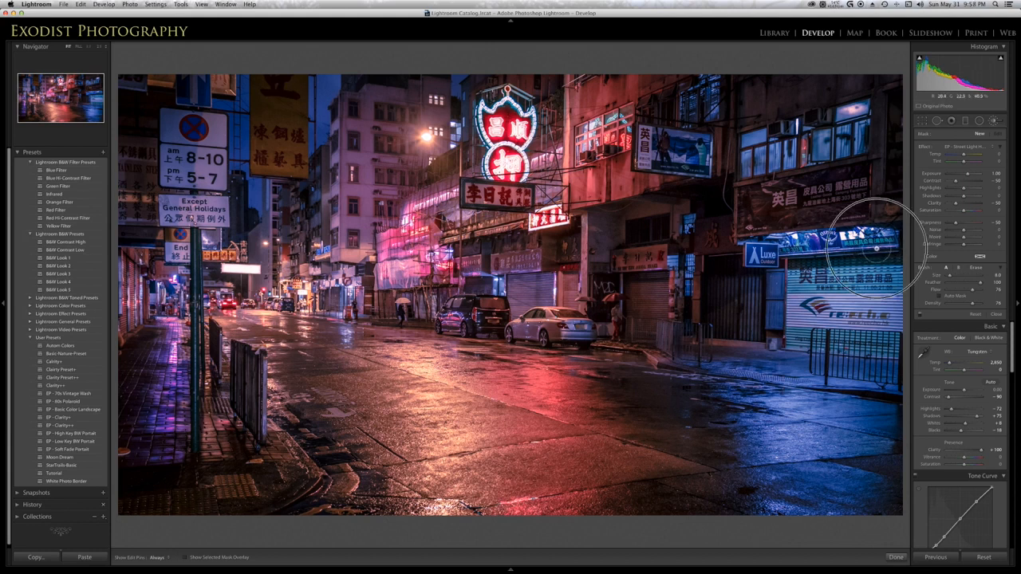
key(h)
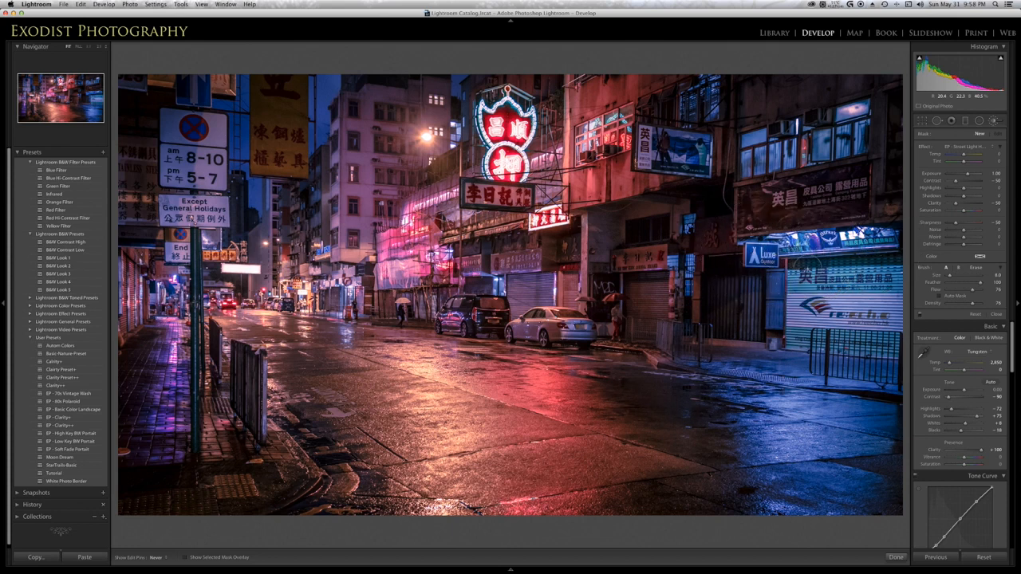
key(h)
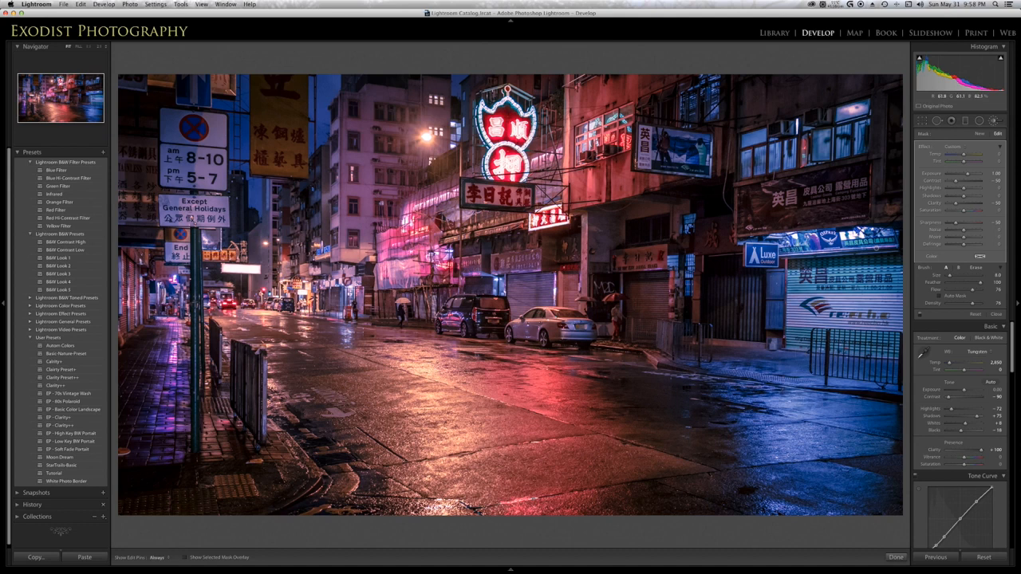
key(h)
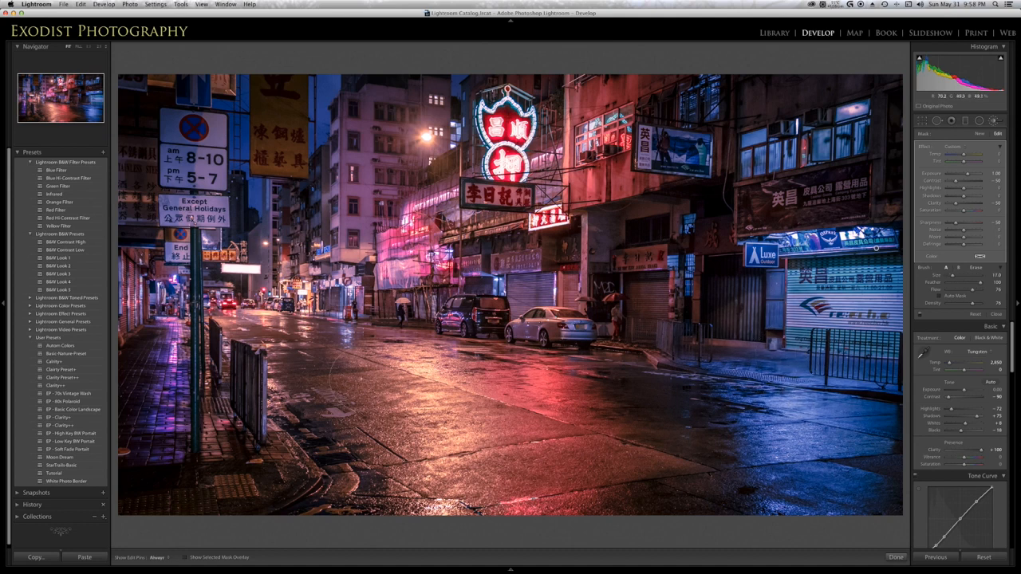
key(h)
Resize the brush to 9.0, paint the haze effect over the lit upper-floor windows and finish the brush adjustment
key(bracketleft)
key(bracketleft)
key(bracketleft)
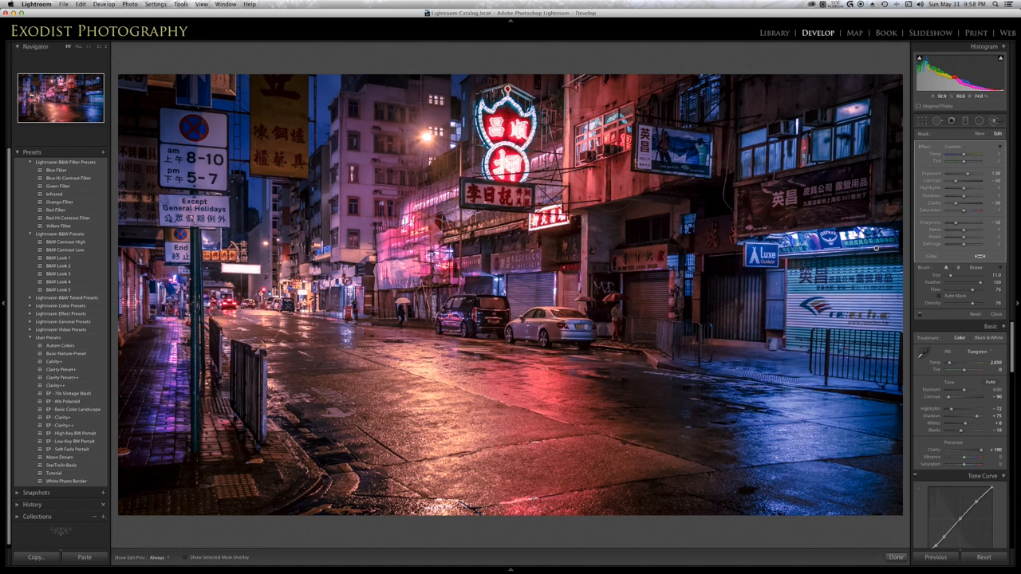
key(h)
key(bracketright)
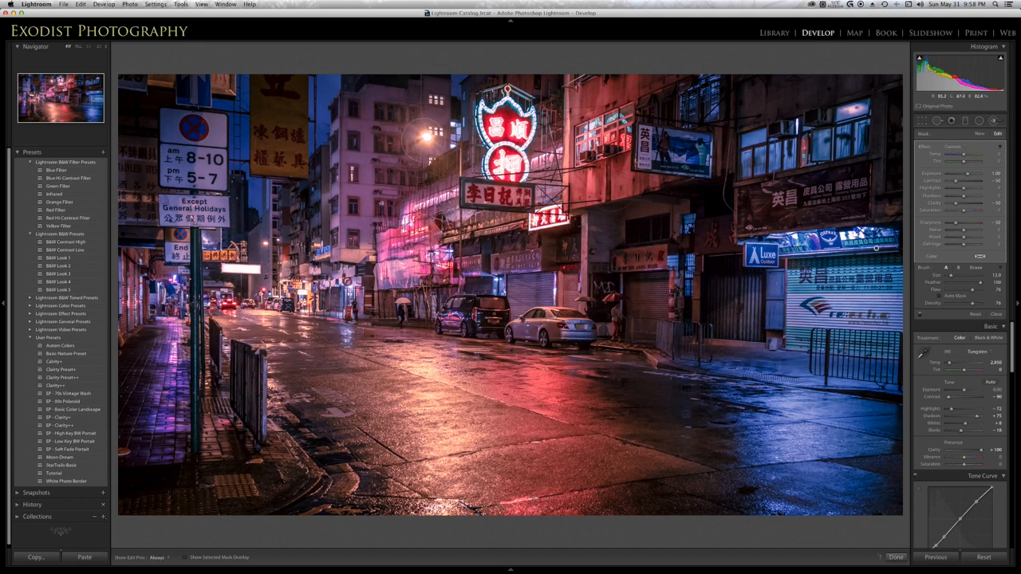
key(h)
key(bracketleft)
key(bracketleft)
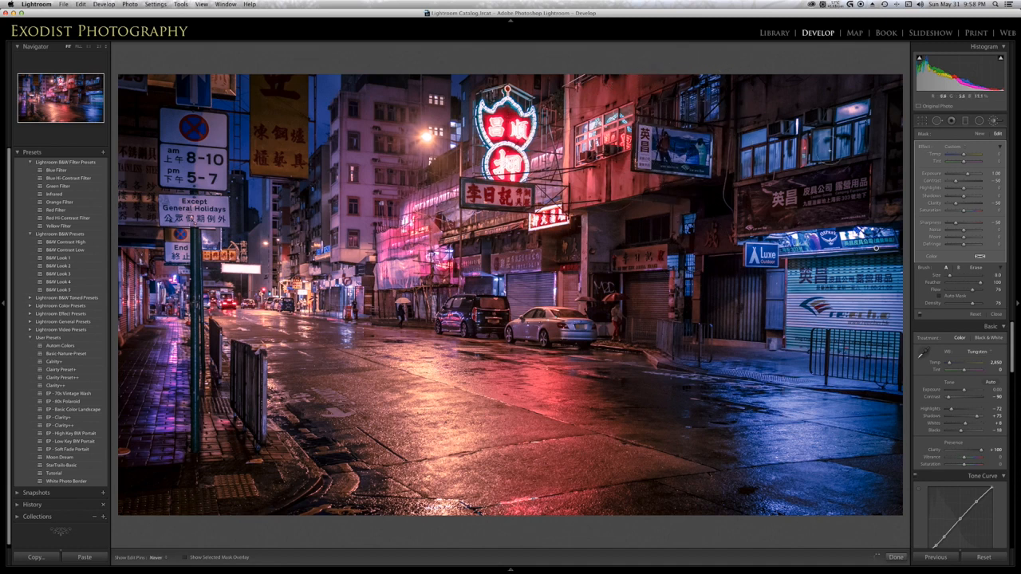
mouse_move(846, 131)
mouse_down()
mouse_move(744, 151)
mouse_move(829, 148)
mouse_up()
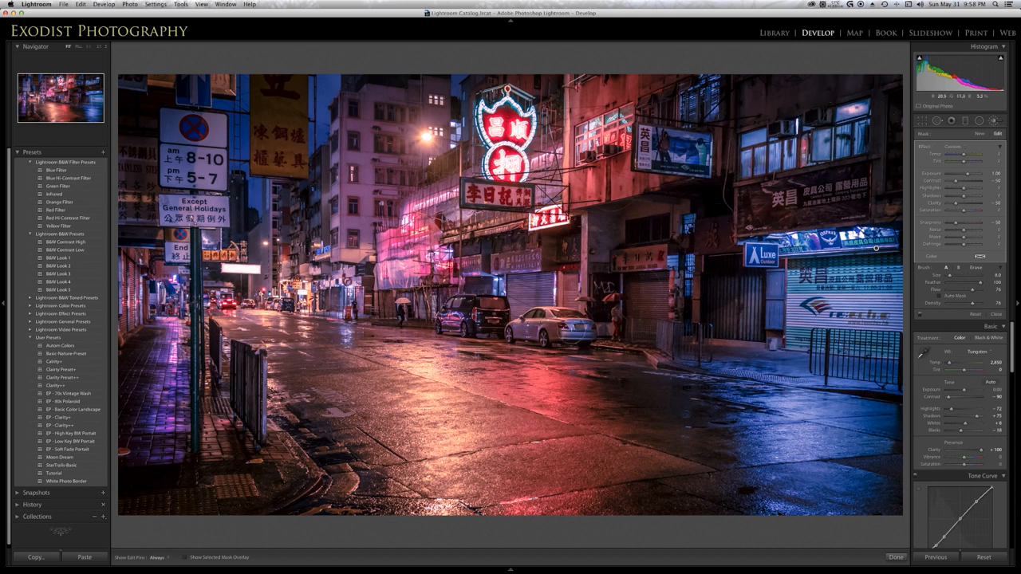
key(h)
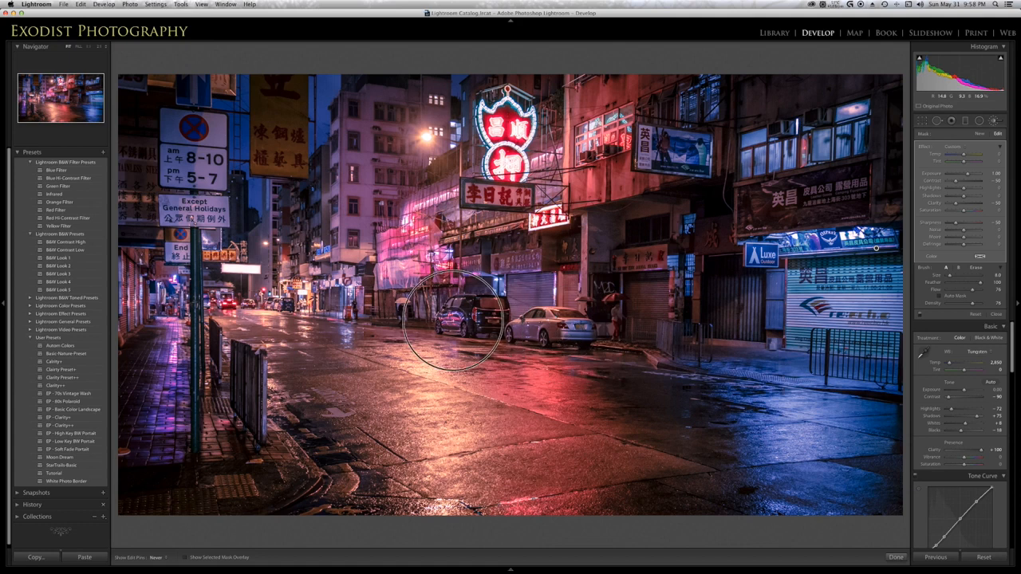
key(h)
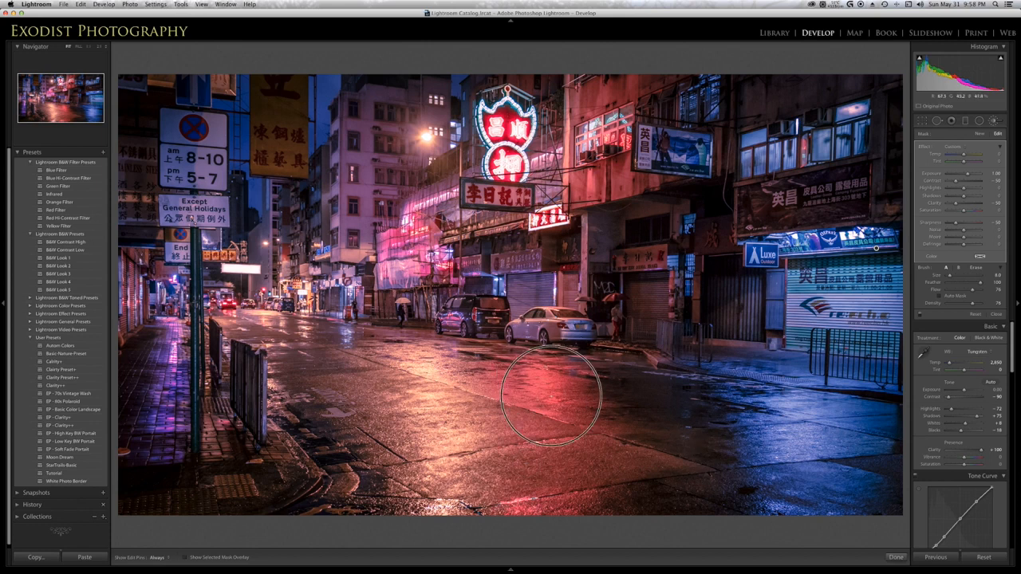
key(h)
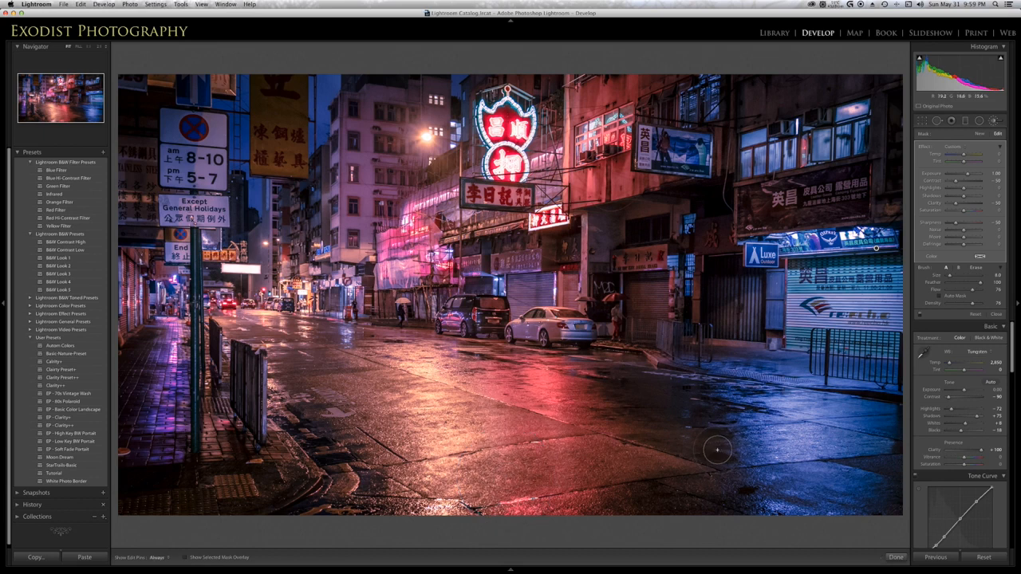
click(896, 558)
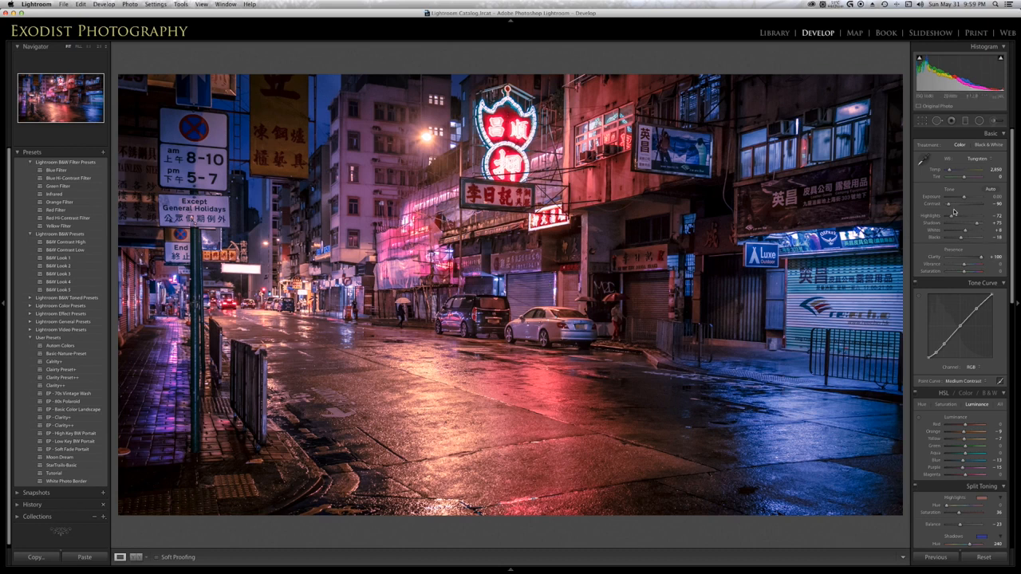
Set the photo's overall Contrast to -82
drag(948, 204, 950, 205)
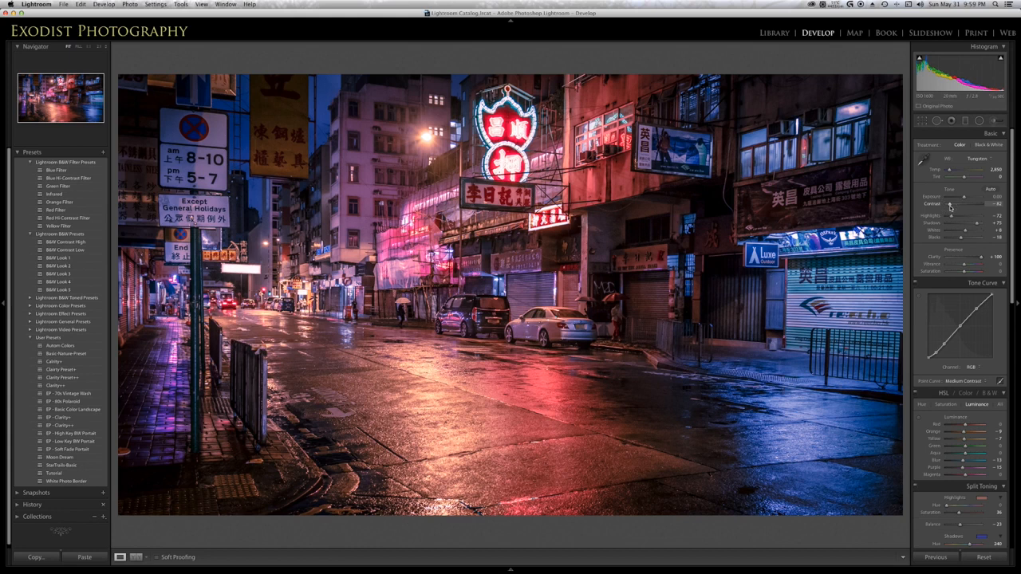